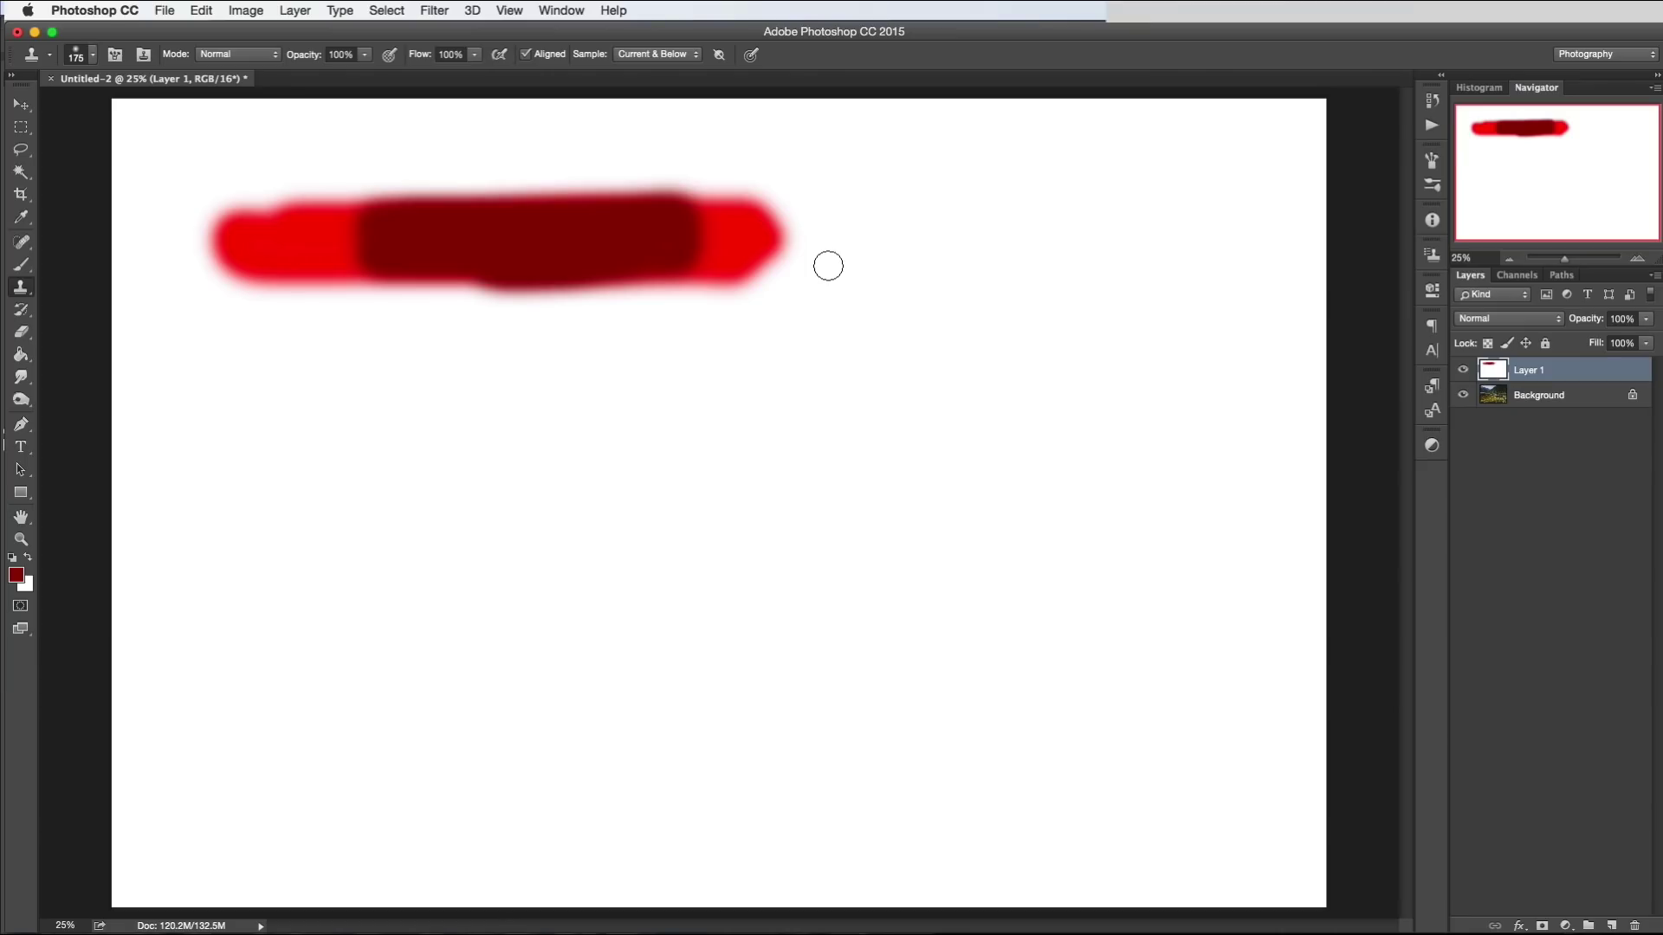
Step: Select the Clone Stamp tool from the stamp tool group and check its brush size and hardness
{"action": "mouse_move", "coordinate": [20, 288]}
{"action": "left_mouse_down"}
{"action": "mouse_move", "coordinate": [128, 292]}
{"action": "mouse_move", "coordinate": [106, 295]}
{"action": "left_mouse_up"}
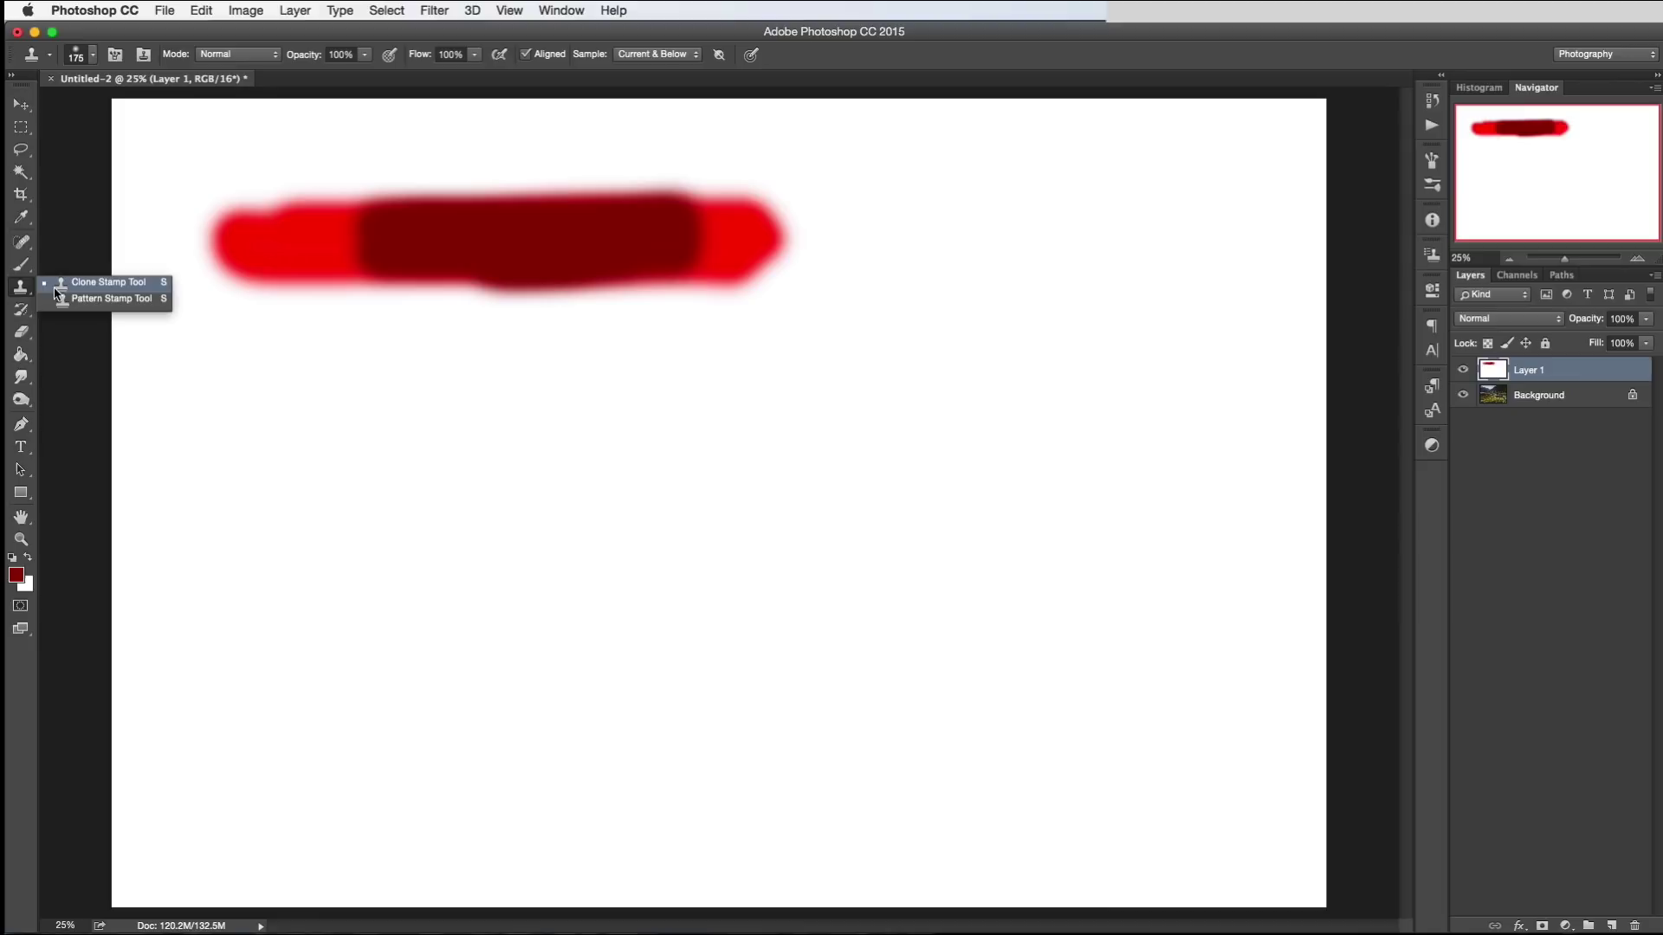
{"action": "left_click_drag", "start_coordinate": [61, 292], "coordinate": [61, 292]}
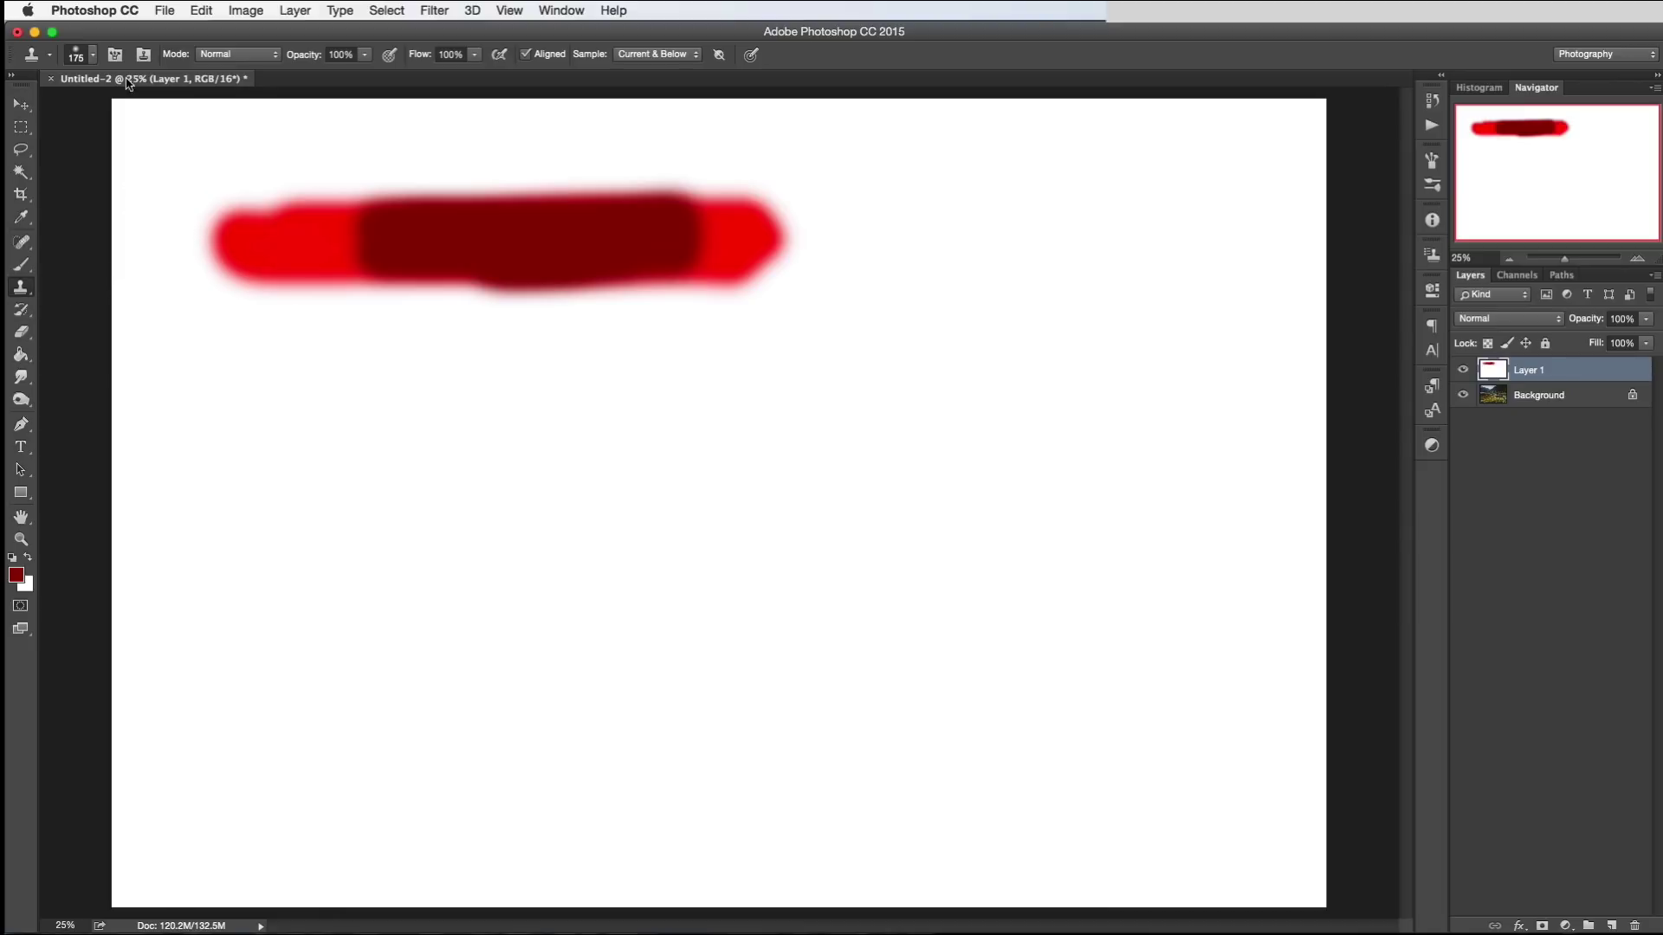
{"action": "left_click", "coordinate": [93, 56]}
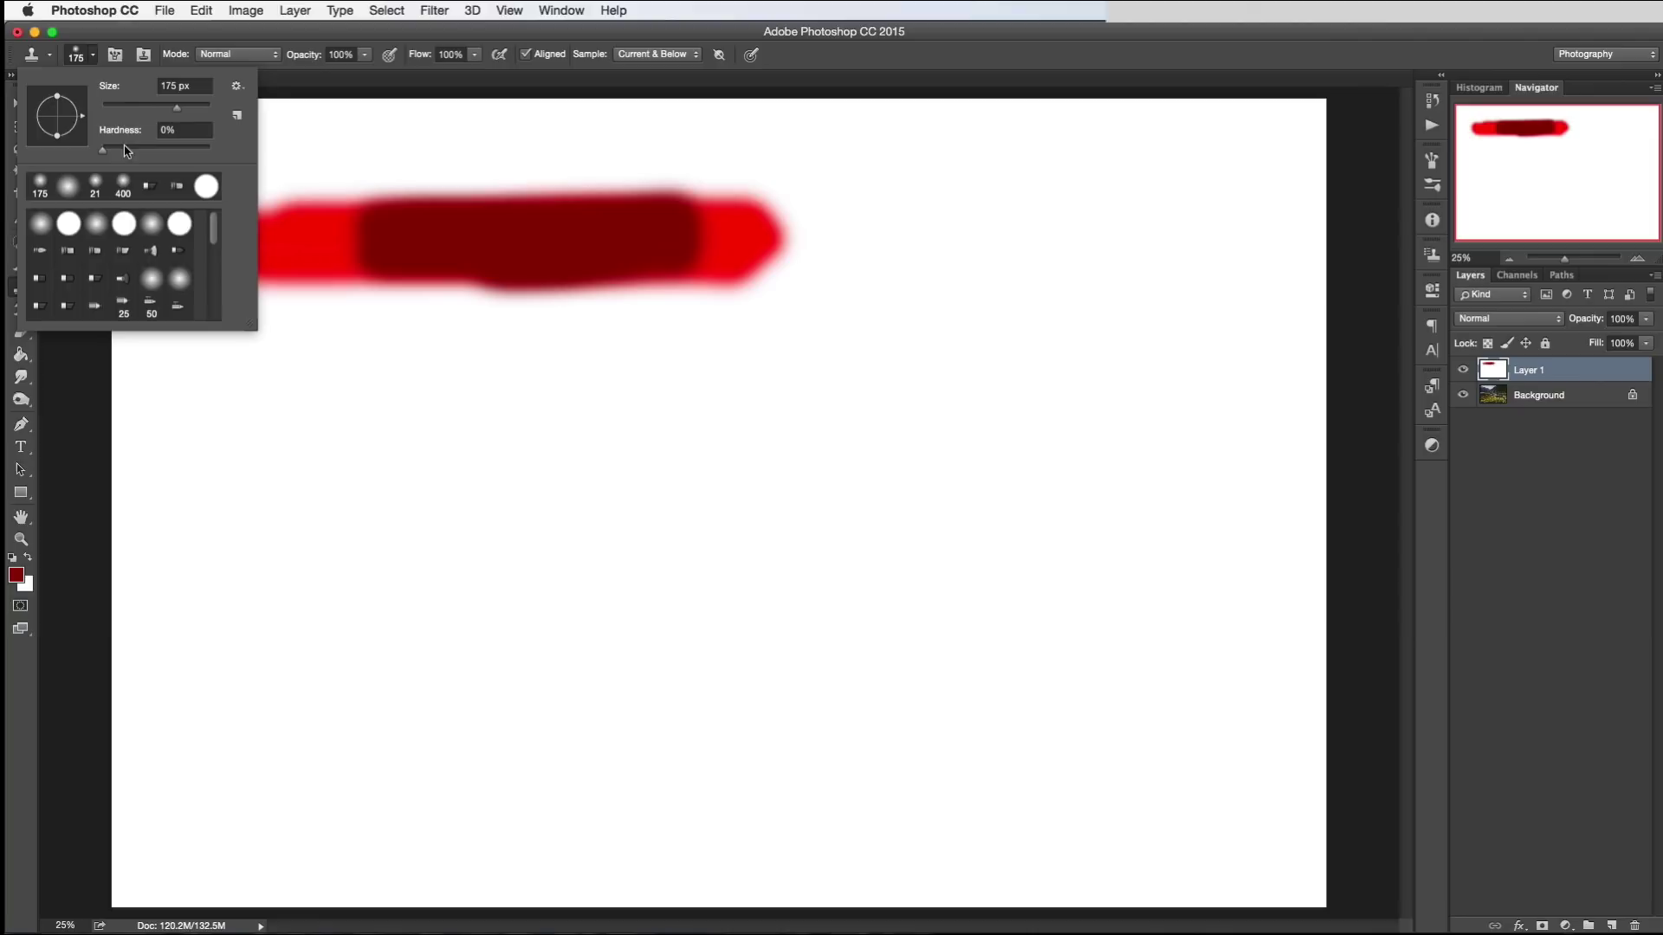
{"action": "left_click", "coordinate": [77, 58]}
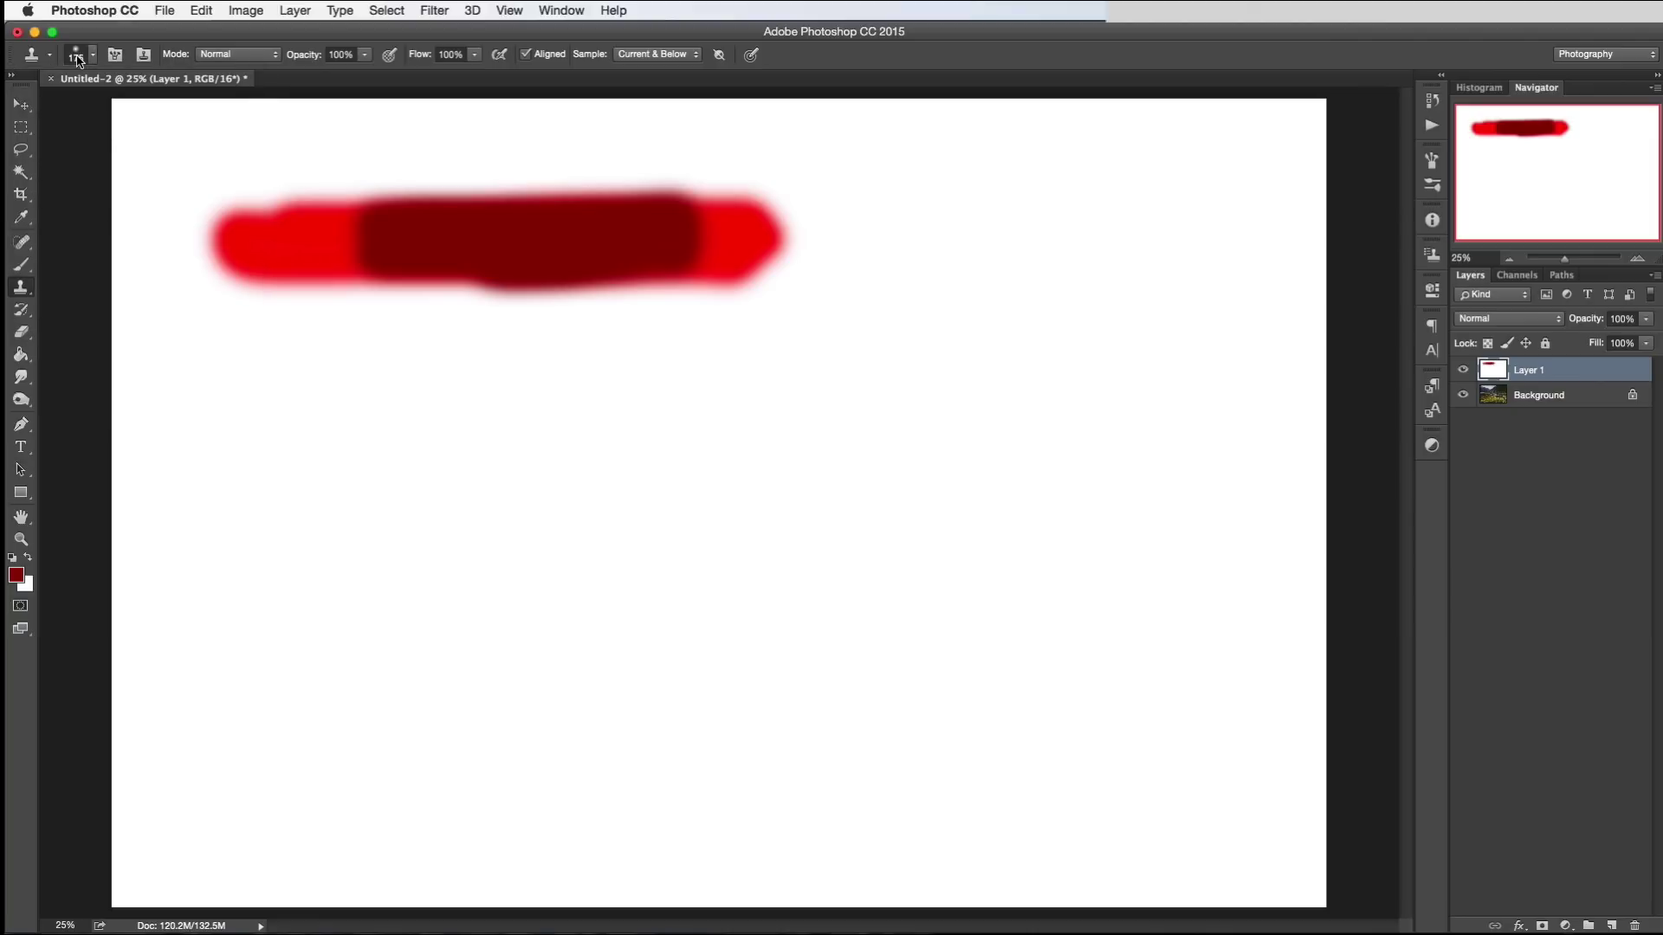
{"action": "left_click", "coordinate": [428, 214], "text": "alt"}
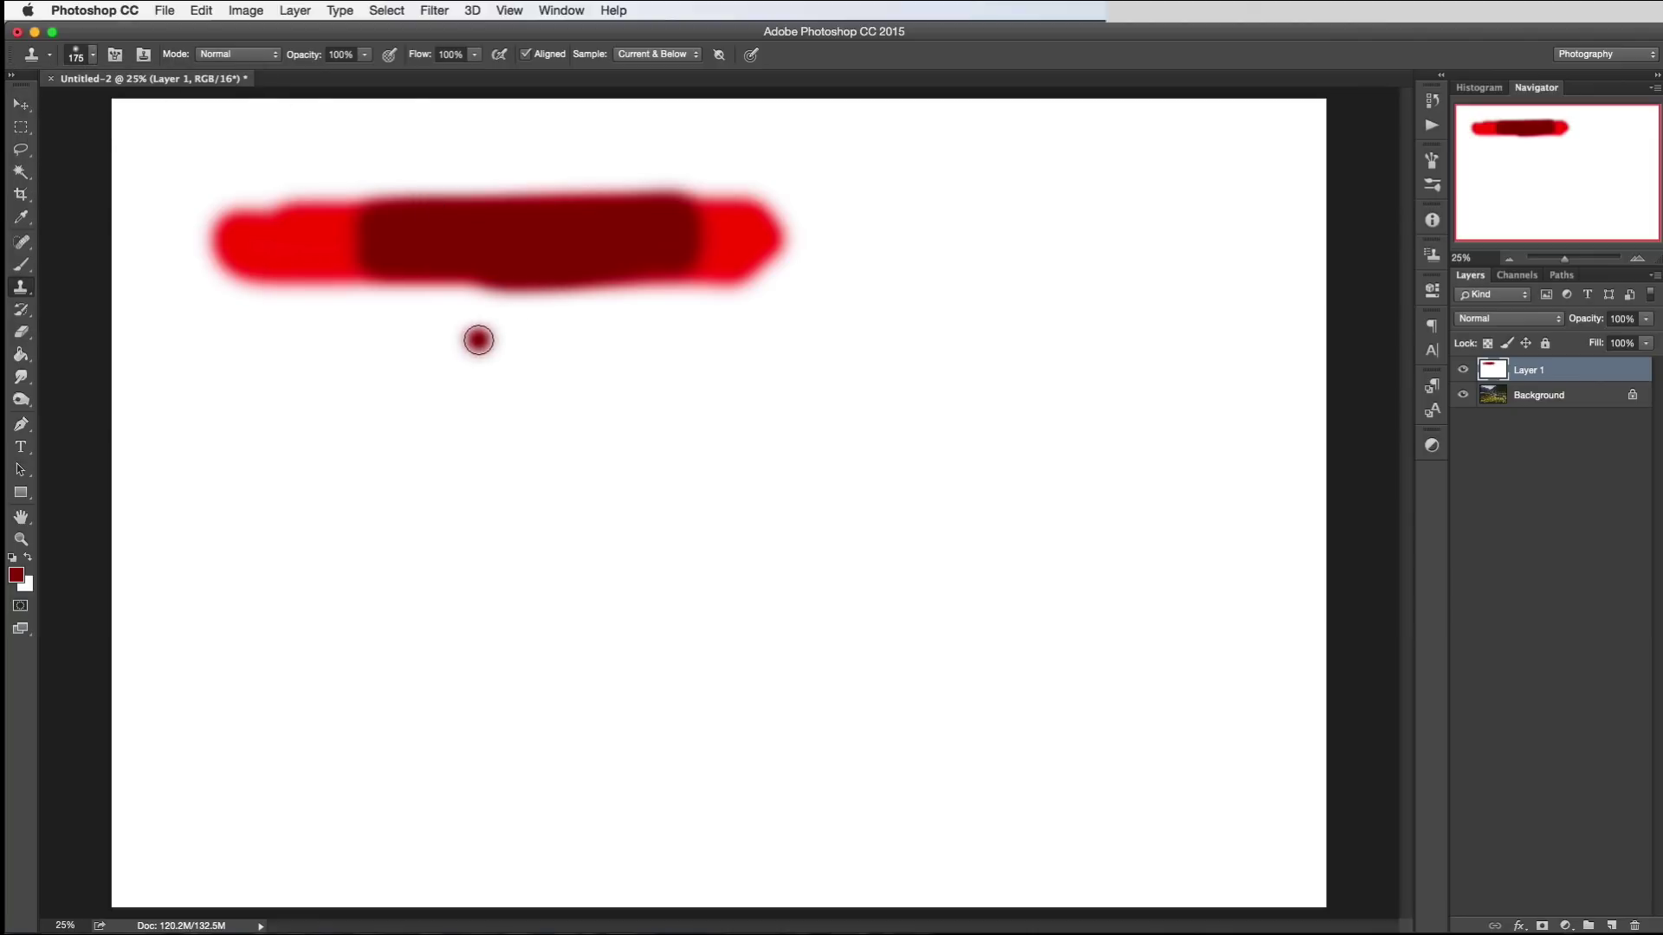
{"action": "left_click", "coordinate": [21, 287]}
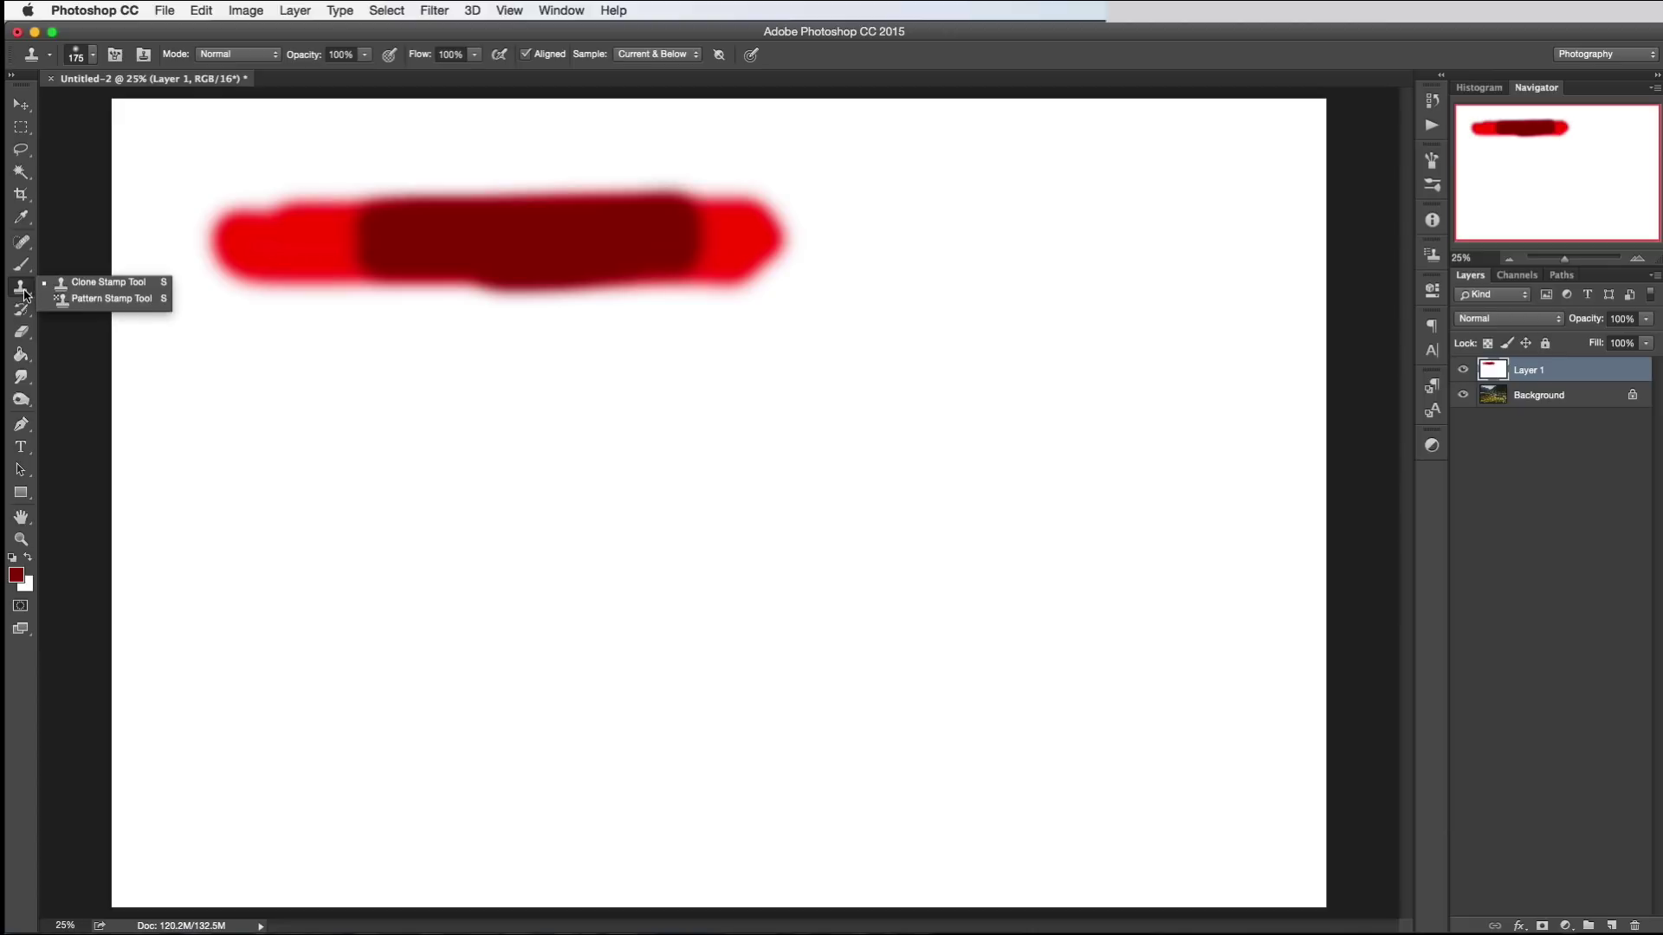
{"action": "left_click", "coordinate": [78, 291]}
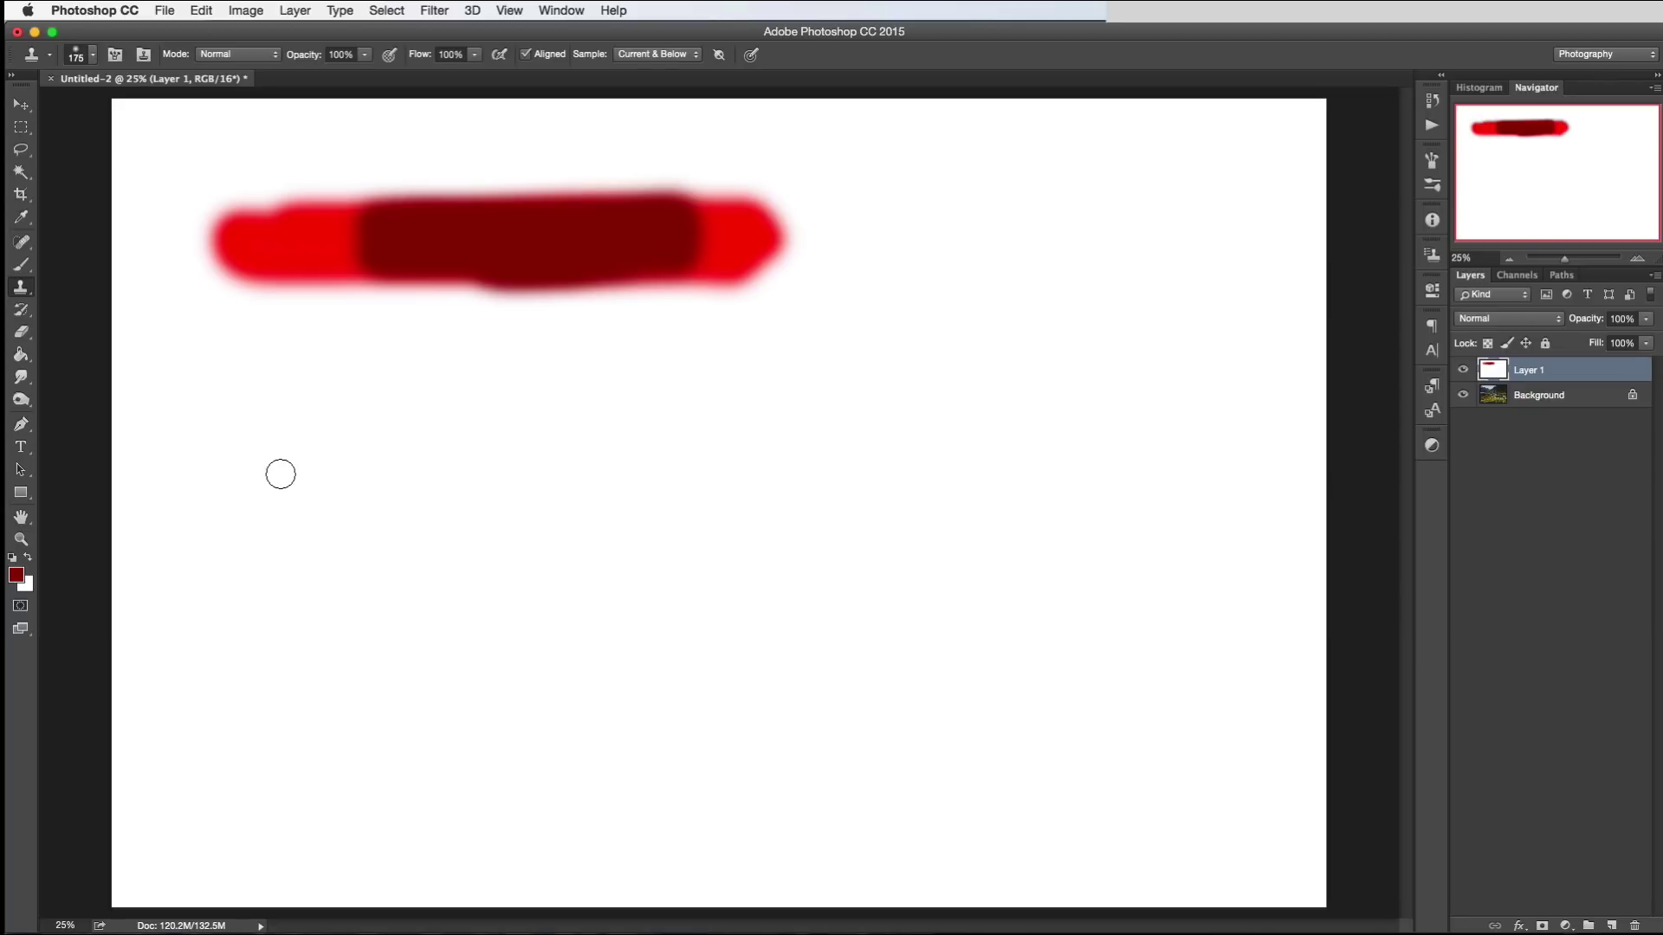
Step: Alt-click the red stroke as the clone source and paint a copy of it below
{"action": "left_click", "coordinate": [258, 244], "text": "alt"}
{"action": "left_click", "coordinate": [257, 244], "text": "alt"}
{"action": "left_click", "coordinate": [258, 246], "text": "alt"}
{"action": "left_click", "coordinate": [418, 242], "text": "alt"}
{"action": "left_click", "coordinate": [444, 242], "text": "alt"}
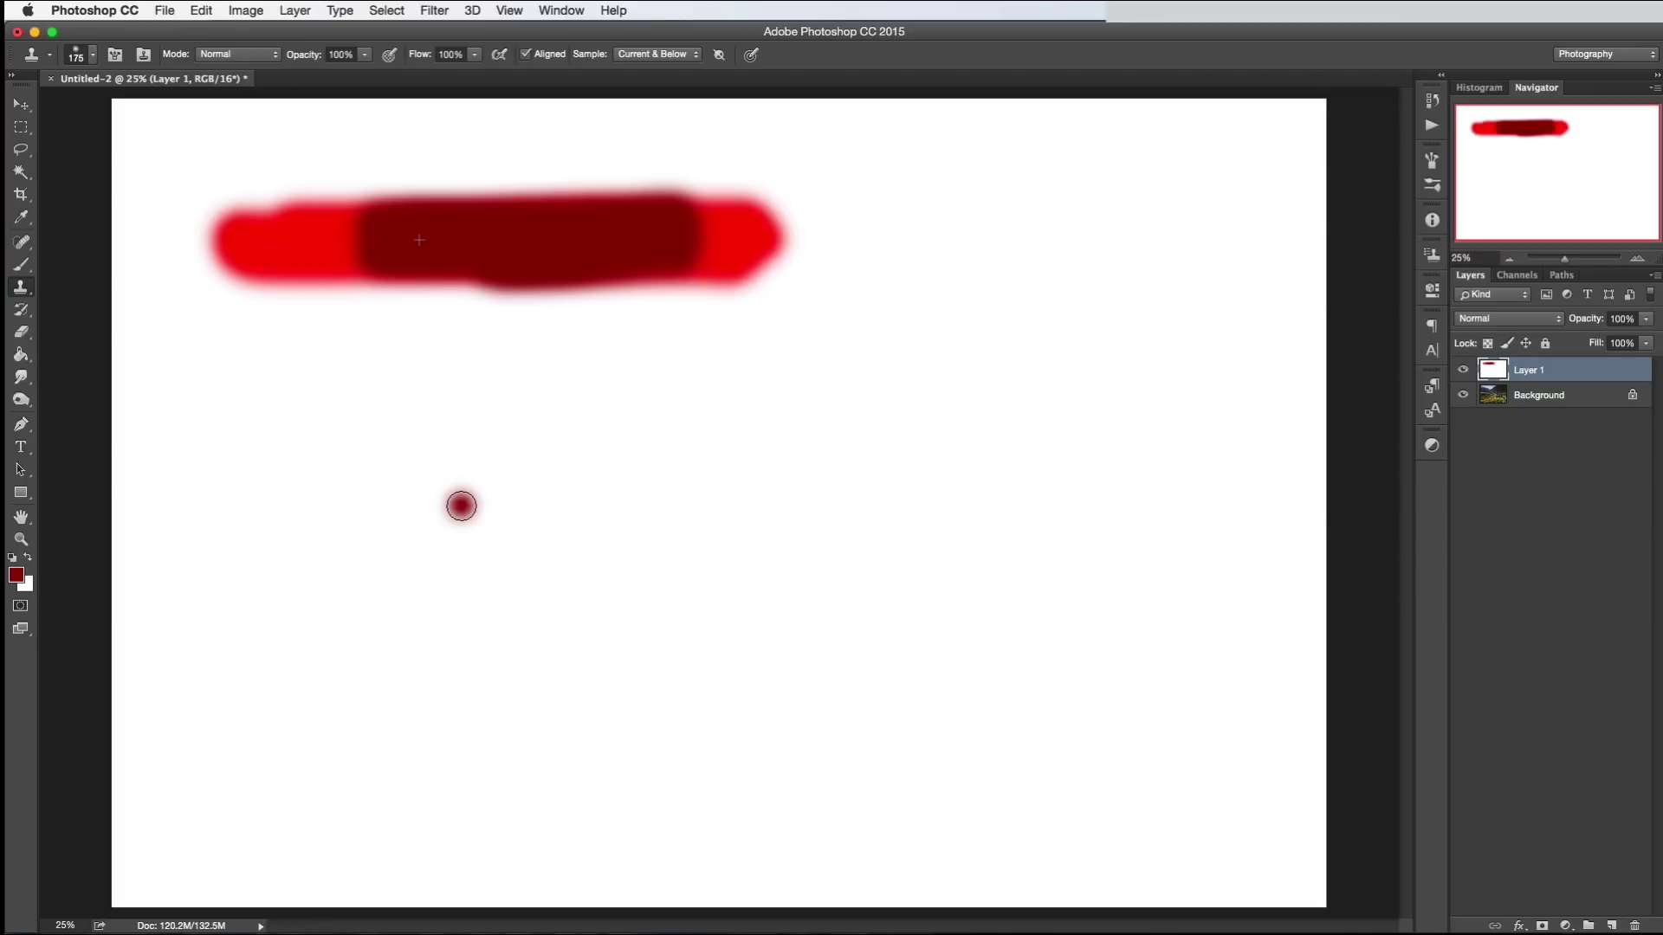
{"action": "left_click_drag", "start_coordinate": [459, 506], "coordinate": [416, 506]}
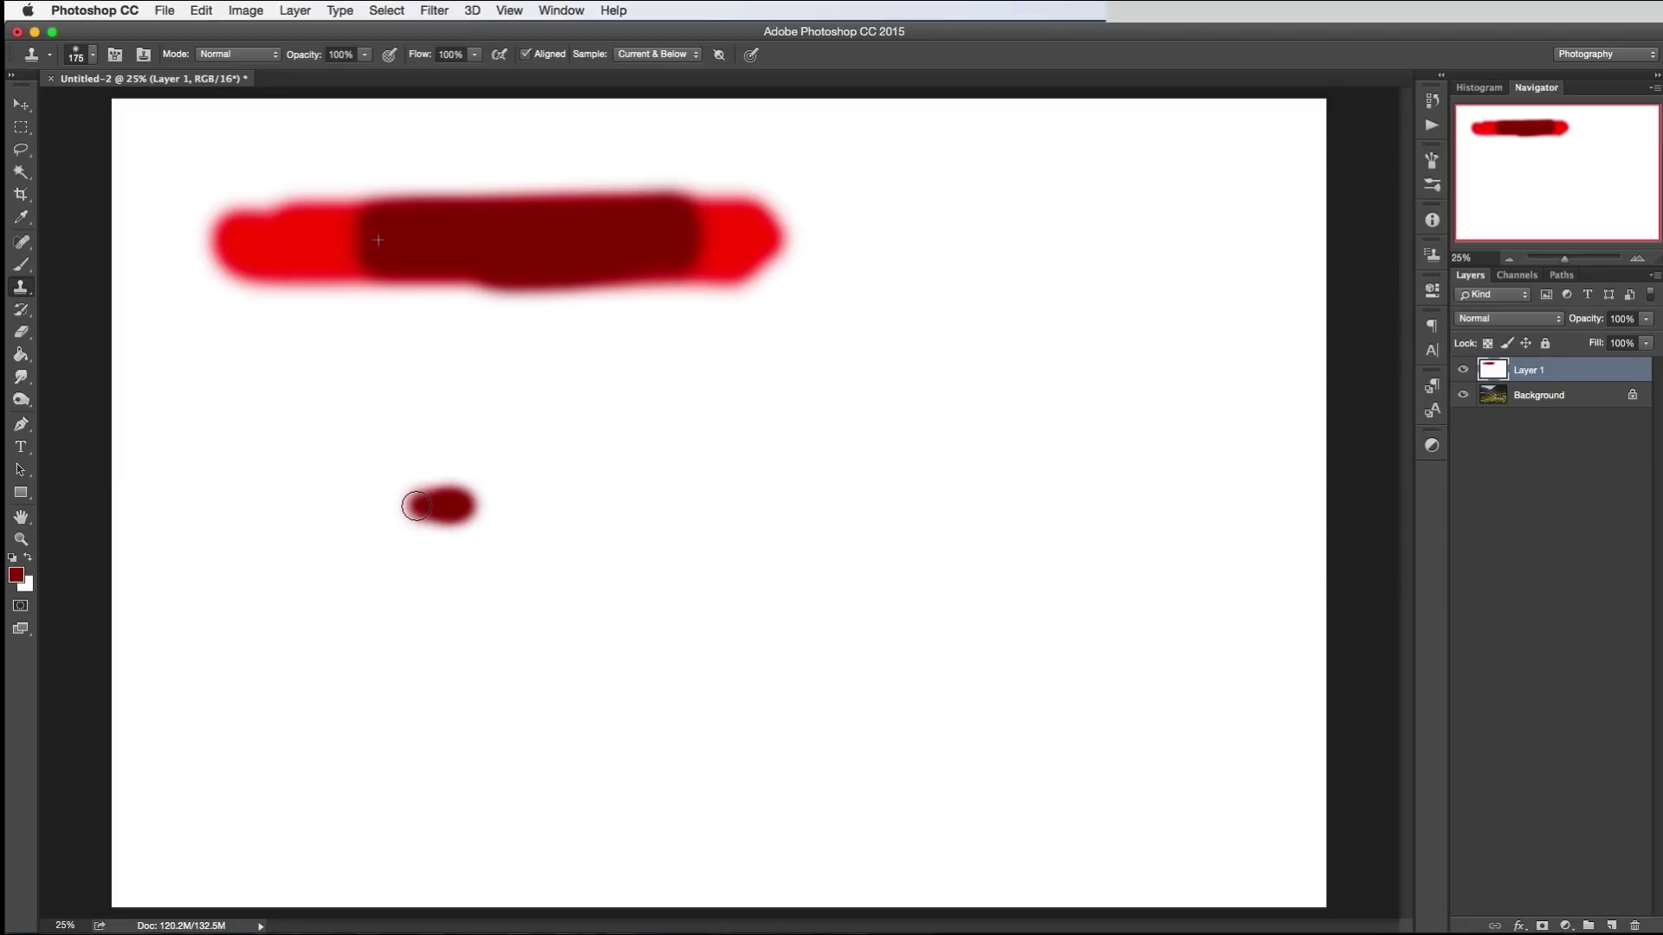
{"action": "mouse_move", "coordinate": [415, 505]}
{"action": "left_mouse_down"}
{"action": "mouse_move", "coordinate": [354, 508]}
{"action": "mouse_move", "coordinate": [403, 505]}
{"action": "mouse_move", "coordinate": [327, 507]}
{"action": "mouse_move", "coordinate": [403, 506]}
{"action": "mouse_move", "coordinate": [399, 478]}
{"action": "mouse_move", "coordinate": [350, 463]}
{"action": "mouse_move", "coordinate": [400, 461]}
{"action": "mouse_move", "coordinate": [313, 477]}
{"action": "mouse_move", "coordinate": [355, 483]}
{"action": "mouse_move", "coordinate": [365, 526]}
{"action": "mouse_move", "coordinate": [325, 519]}
{"action": "mouse_move", "coordinate": [314, 481]}
{"action": "mouse_move", "coordinate": [391, 465]}
{"action": "mouse_move", "coordinate": [439, 490]}
{"action": "mouse_move", "coordinate": [470, 485]}
{"action": "mouse_move", "coordinate": [416, 476]}
{"action": "mouse_move", "coordinate": [518, 472]}
{"action": "mouse_move", "coordinate": [443, 488]}
{"action": "mouse_move", "coordinate": [504, 499]}
{"action": "mouse_move", "coordinate": [379, 524]}
{"action": "mouse_move", "coordinate": [550, 520]}
{"action": "mouse_move", "coordinate": [489, 529]}
{"action": "mouse_move", "coordinate": [494, 545]}
{"action": "mouse_move", "coordinate": [455, 563]}
{"action": "mouse_move", "coordinate": [506, 558]}
{"action": "mouse_move", "coordinate": [329, 547]}
{"action": "mouse_move", "coordinate": [524, 548]}
{"action": "mouse_move", "coordinate": [553, 532]}
{"action": "mouse_move", "coordinate": [511, 513]}
{"action": "mouse_move", "coordinate": [531, 481]}
{"action": "mouse_move", "coordinate": [547, 489]}
{"action": "mouse_move", "coordinate": [519, 471]}
{"action": "mouse_move", "coordinate": [541, 467]}
{"action": "mouse_move", "coordinate": [546, 500]}
{"action": "mouse_move", "coordinate": [580, 489]}
{"action": "mouse_move", "coordinate": [589, 529]}
{"action": "left_mouse_up"}
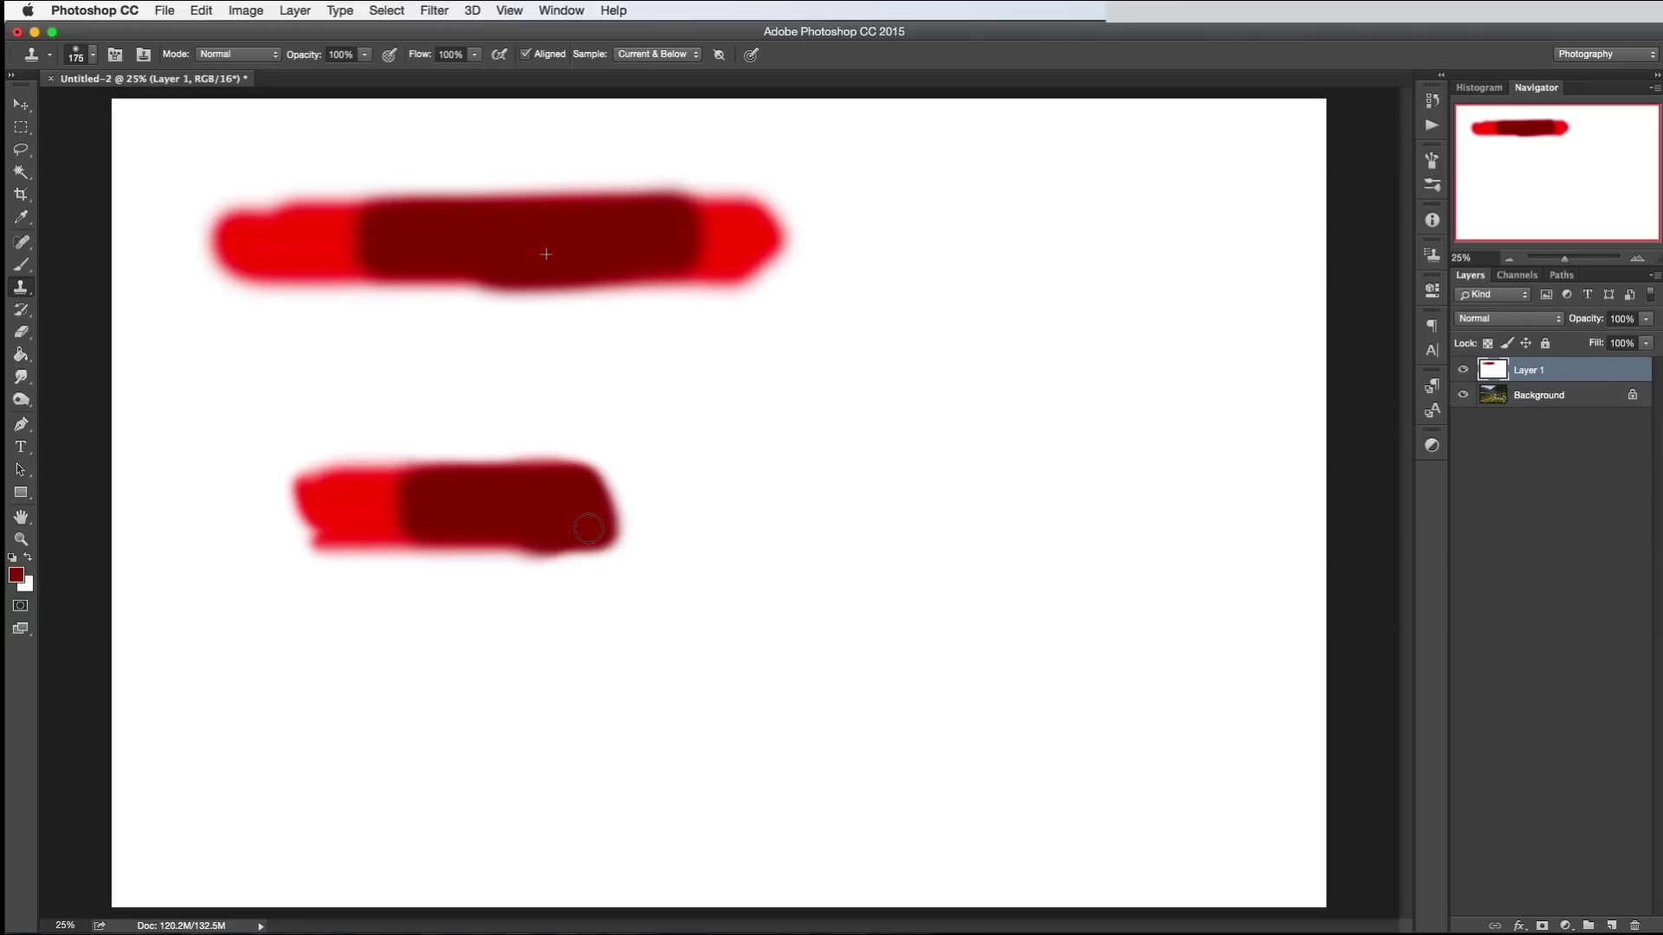
Step: With Normal mode, 50% opacity and a 500 px brush, clone a faded stroke on the right
{"action": "left_click", "coordinate": [241, 55]}
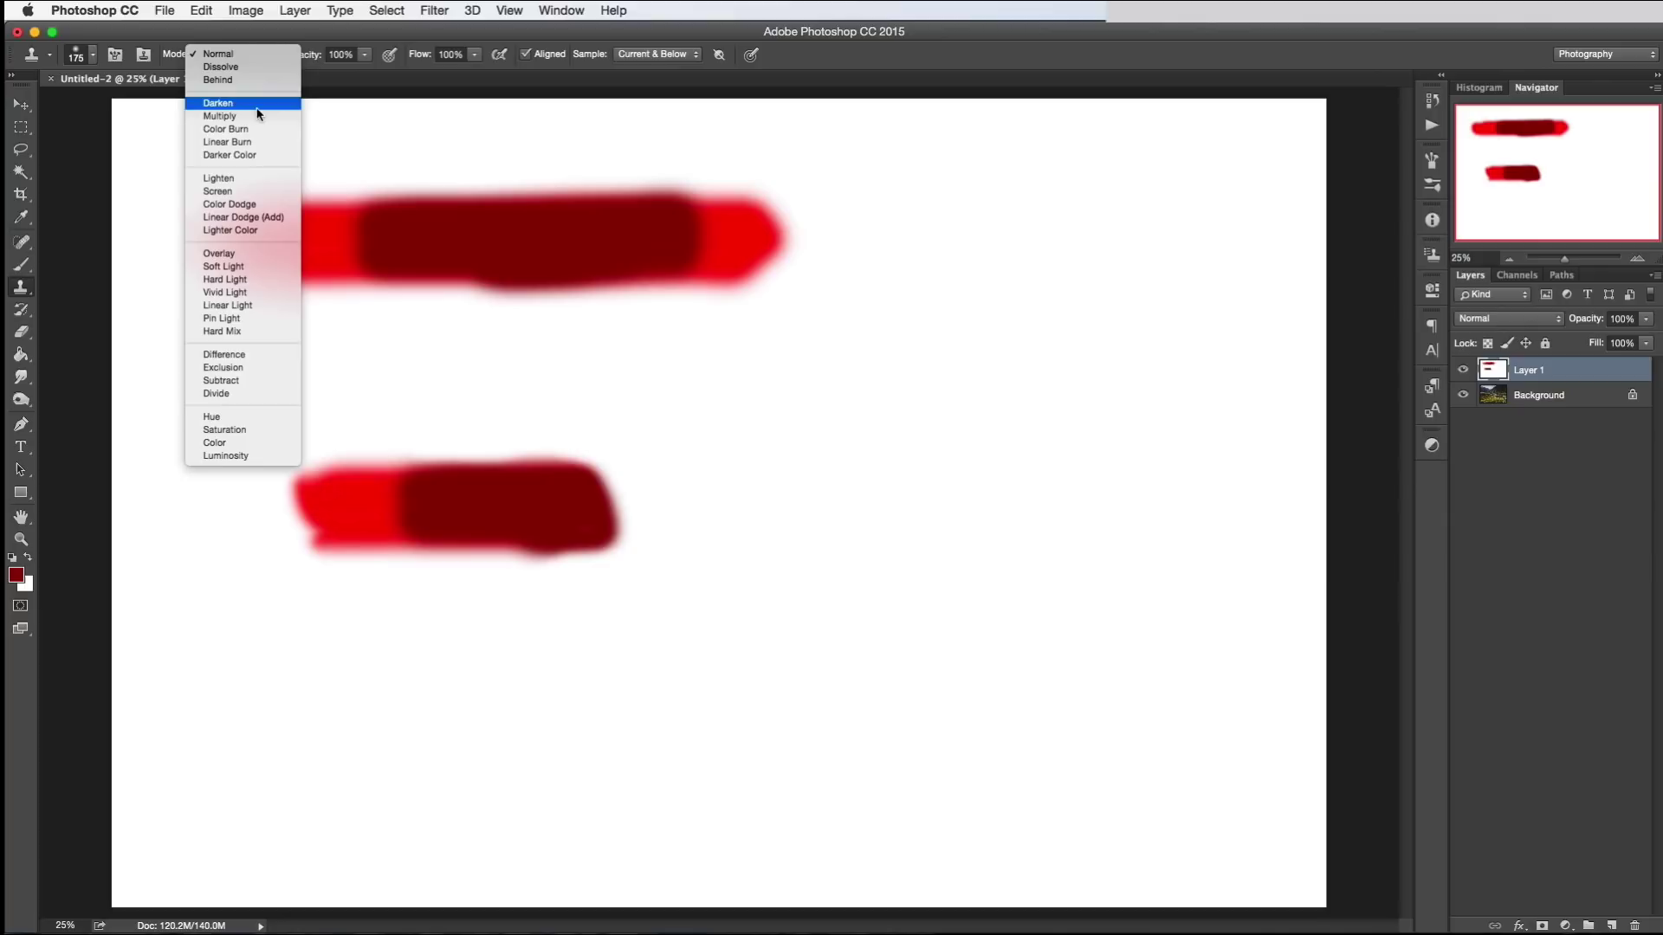
{"action": "left_click", "coordinate": [288, 53]}
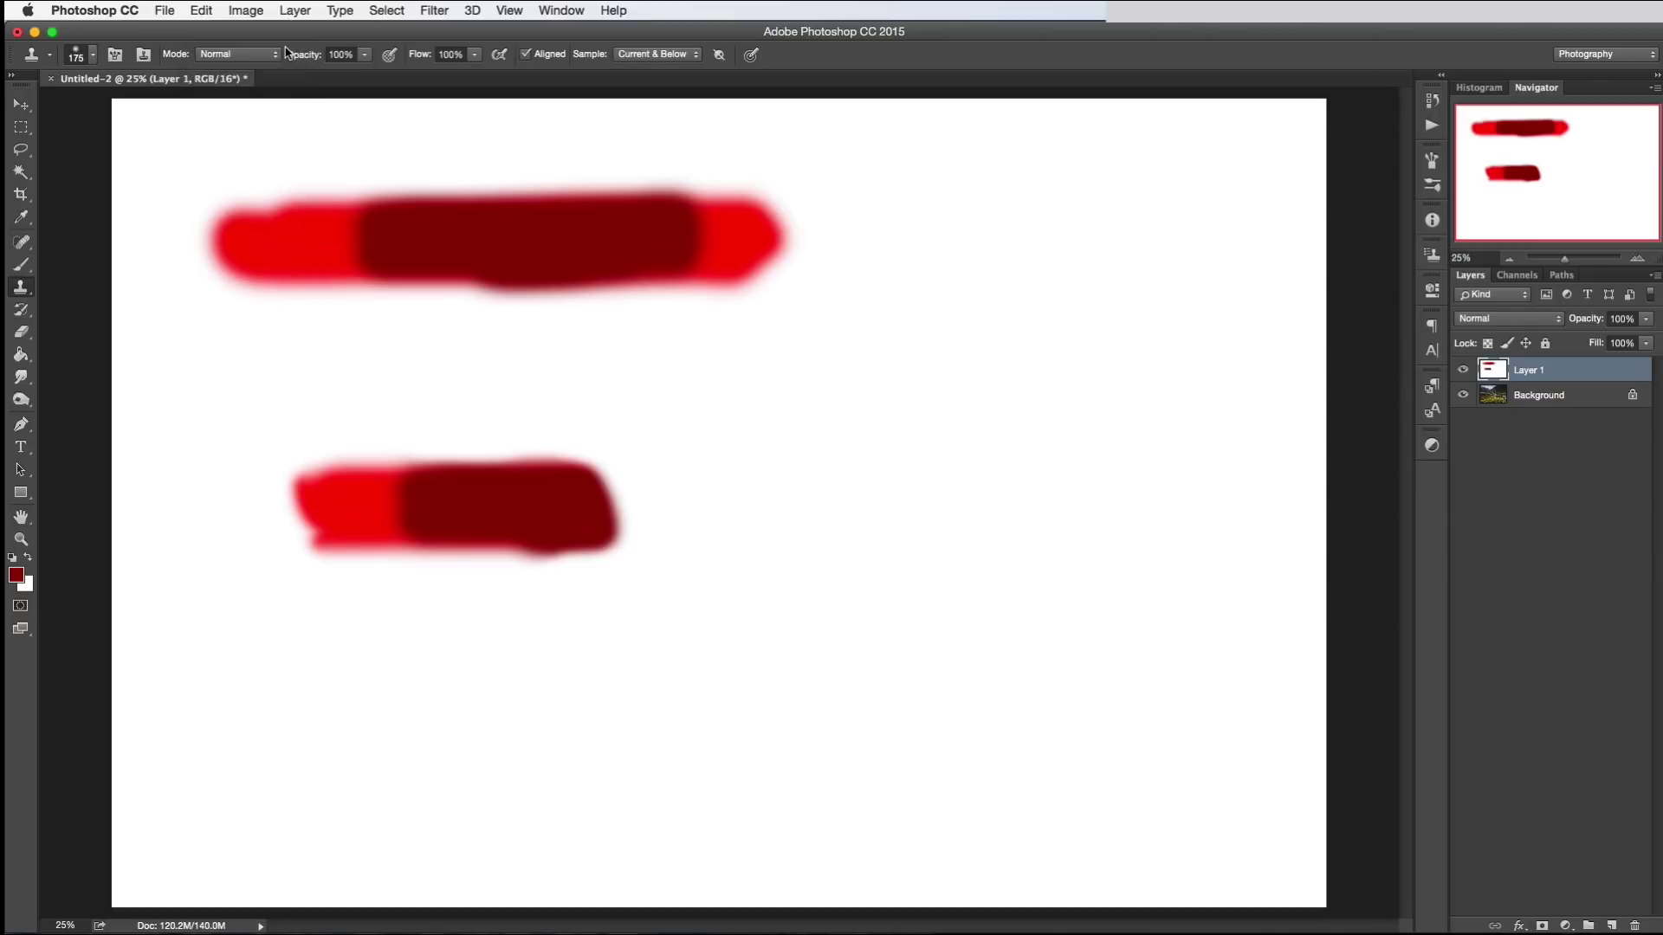
{"action": "left_click", "coordinate": [365, 55]}
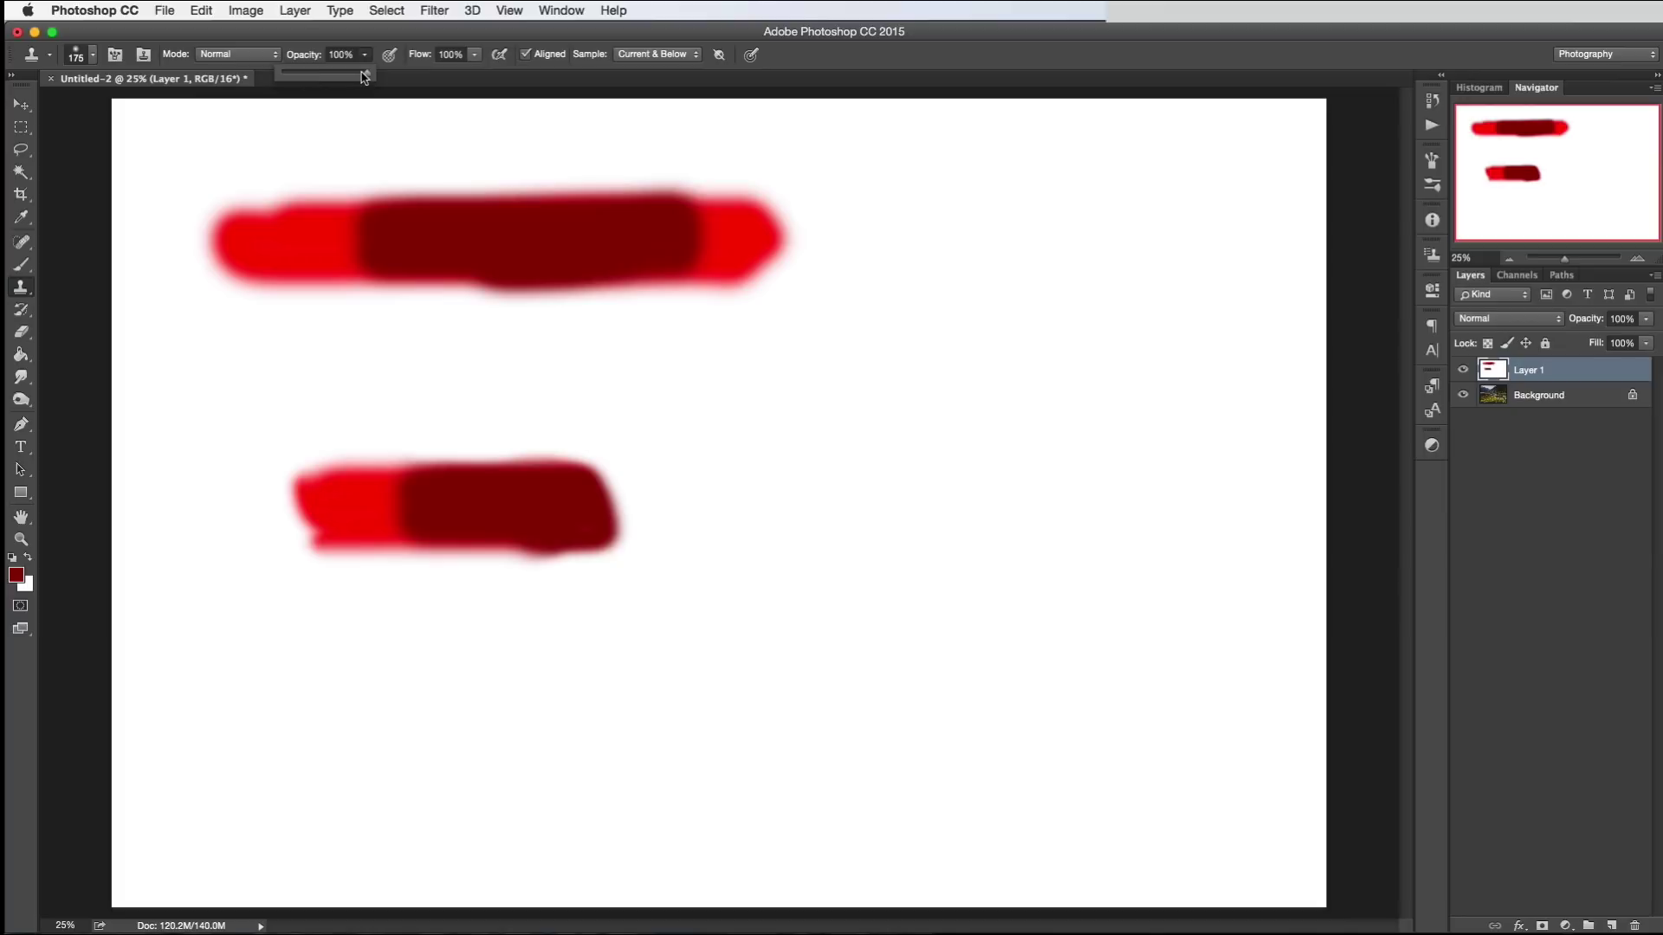
{"action": "left_click_drag", "start_coordinate": [368, 75], "coordinate": [328, 77]}
{"action": "left_click", "coordinate": [635, 232]}
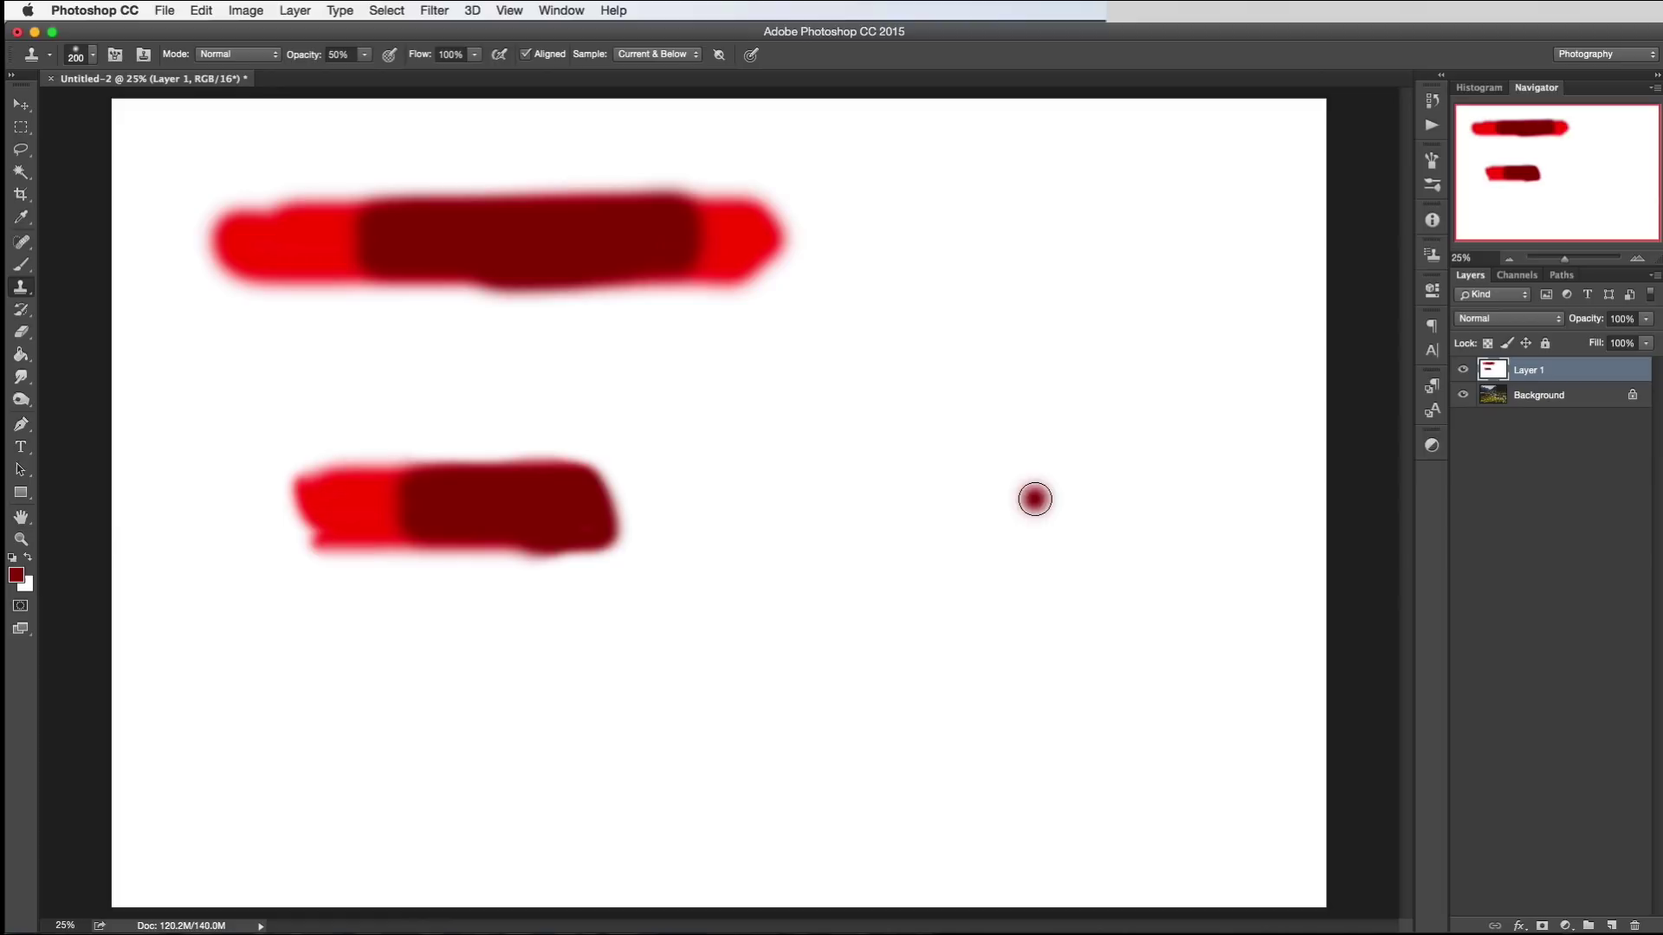
{"action": "key", "text": "bracketright"}
{"action": "key", "text": "bracketright"}
{"action": "key", "text": "bracketright"}
{"action": "key", "text": "bracketright"}
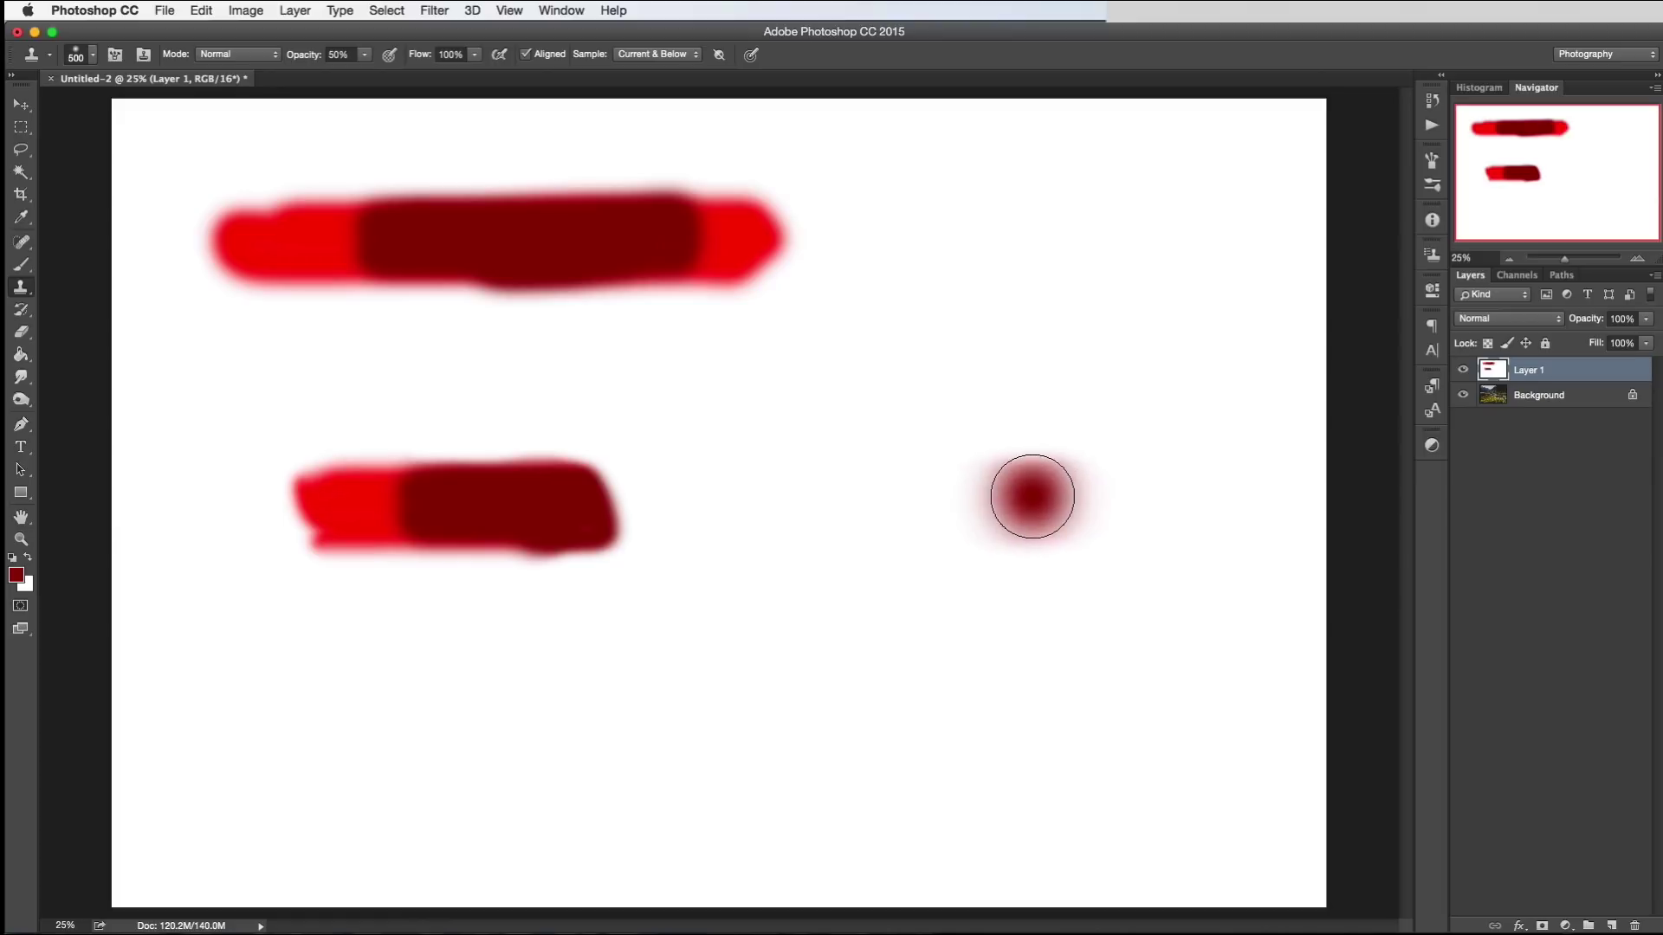
{"action": "mouse_move", "coordinate": [1033, 498]}
{"action": "left_mouse_down"}
{"action": "mouse_move", "coordinate": [978, 496]}
{"action": "mouse_move", "coordinate": [976, 535]}
{"action": "mouse_move", "coordinate": [1070, 543]}
{"action": "mouse_move", "coordinate": [1087, 496]}
{"action": "mouse_move", "coordinate": [1014, 469]}
{"action": "mouse_move", "coordinate": [1042, 463]}
{"action": "mouse_move", "coordinate": [1107, 468]}
{"action": "mouse_move", "coordinate": [1154, 499]}
{"action": "mouse_move", "coordinate": [1151, 536]}
{"action": "mouse_move", "coordinate": [1184, 527]}
{"action": "mouse_move", "coordinate": [1157, 491]}
{"action": "mouse_move", "coordinate": [1022, 524]}
{"action": "mouse_move", "coordinate": [850, 696]}
{"action": "mouse_move", "coordinate": [1019, 492]}
{"action": "mouse_move", "coordinate": [1003, 480]}
{"action": "mouse_move", "coordinate": [1106, 488]}
{"action": "mouse_move", "coordinate": [1011, 510]}
{"action": "mouse_move", "coordinate": [1137, 493]}
{"action": "mouse_move", "coordinate": [1107, 516]}
{"action": "mouse_move", "coordinate": [1005, 515]}
{"action": "mouse_move", "coordinate": [1018, 530]}
{"action": "mouse_move", "coordinate": [985, 521]}
{"action": "mouse_move", "coordinate": [1049, 478]}
{"action": "mouse_move", "coordinate": [1031, 486]}
{"action": "mouse_move", "coordinate": [1105, 481]}
{"action": "mouse_move", "coordinate": [1125, 512]}
{"action": "mouse_move", "coordinate": [1019, 510]}
{"action": "mouse_move", "coordinate": [1115, 511]}
{"action": "mouse_move", "coordinate": [1139, 487]}
{"action": "mouse_move", "coordinate": [1123, 515]}
{"action": "mouse_move", "coordinate": [1051, 512]}
{"action": "left_mouse_up"}
Step: Lower the Flow, sample the top stroke and clone it over the right copy
{"action": "left_click", "coordinate": [476, 54]}
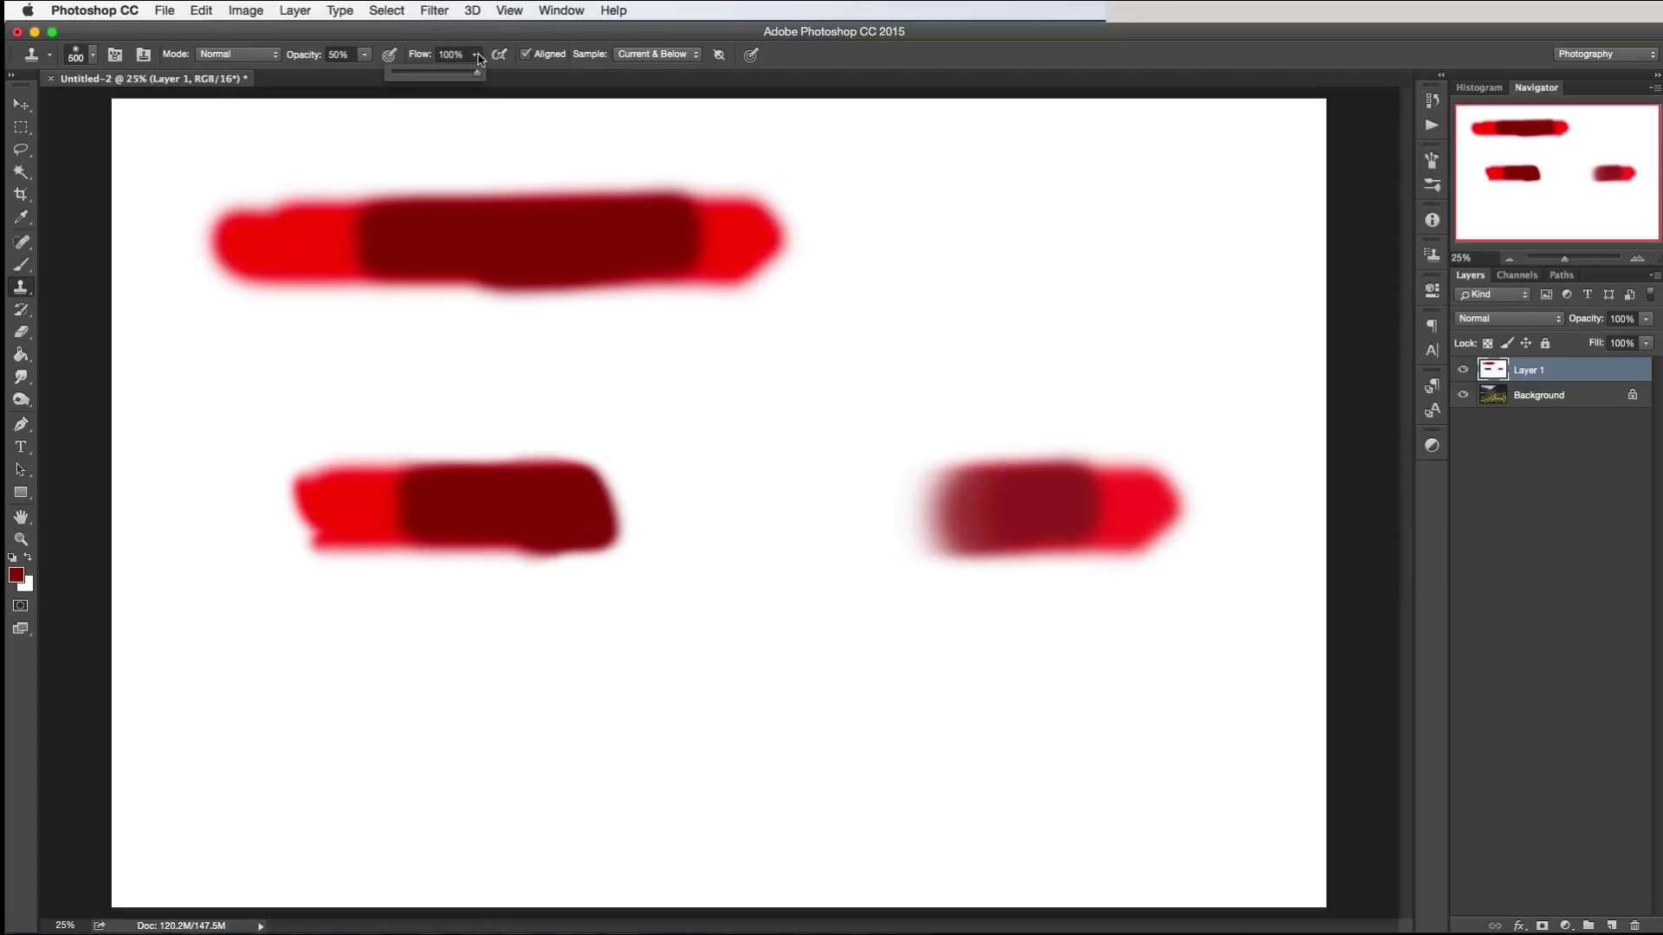
{"action": "left_click", "coordinate": [366, 56]}
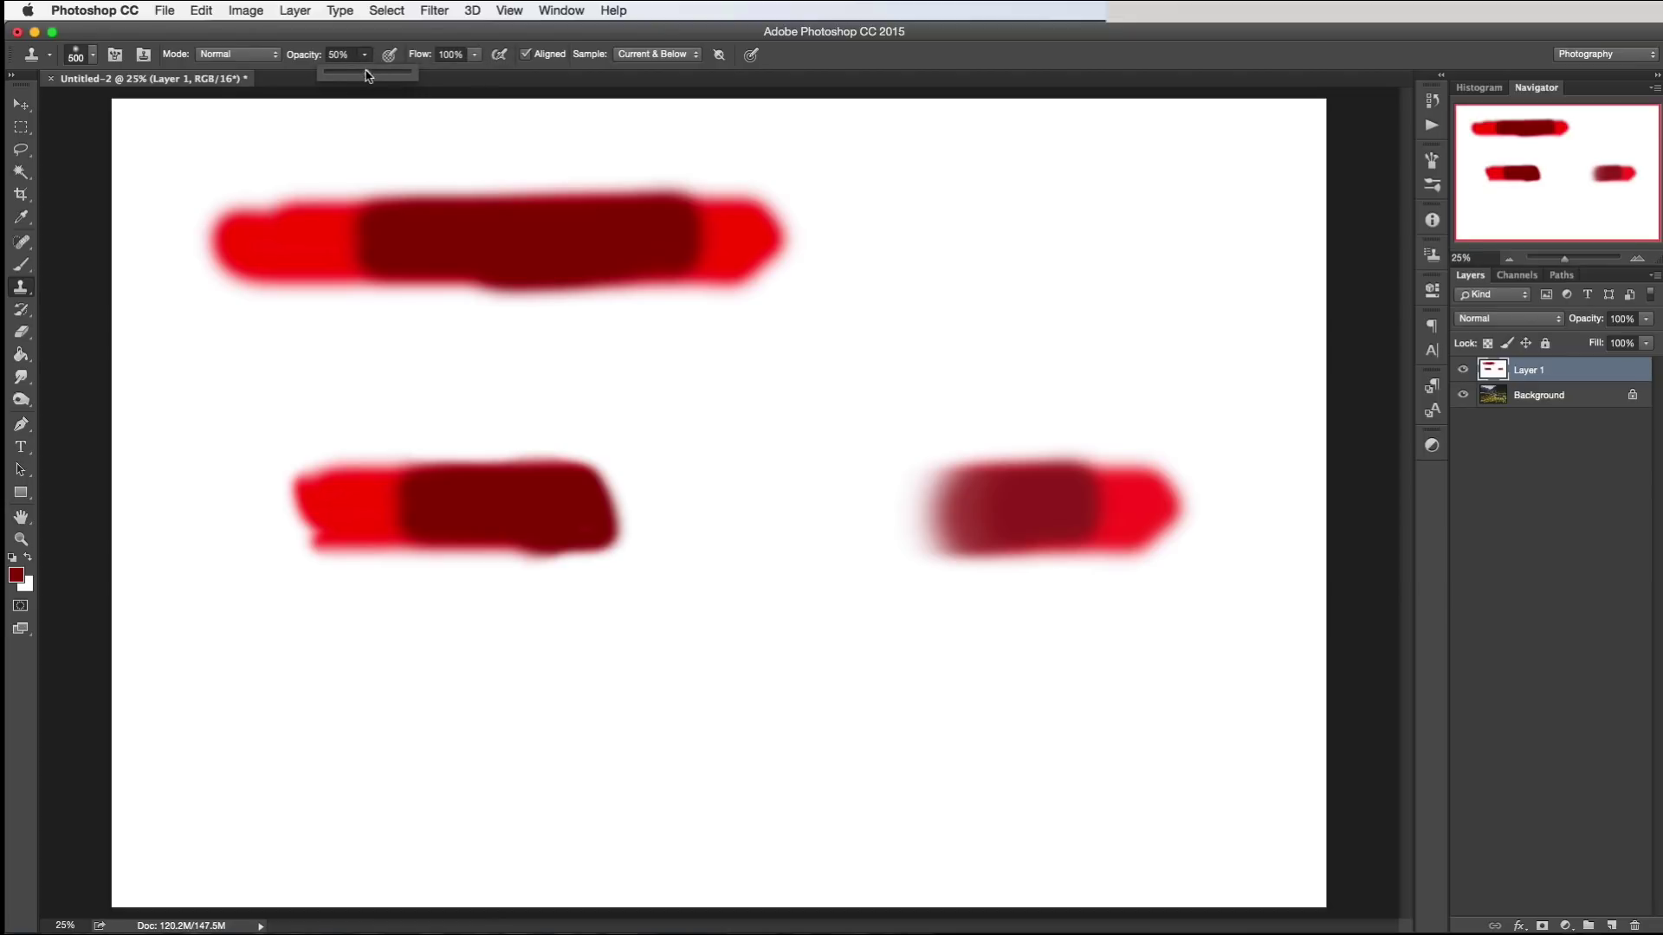
{"action": "left_click", "coordinate": [450, 41]}
{"action": "left_click_drag", "start_coordinate": [475, 57], "coordinate": [467, 78]}
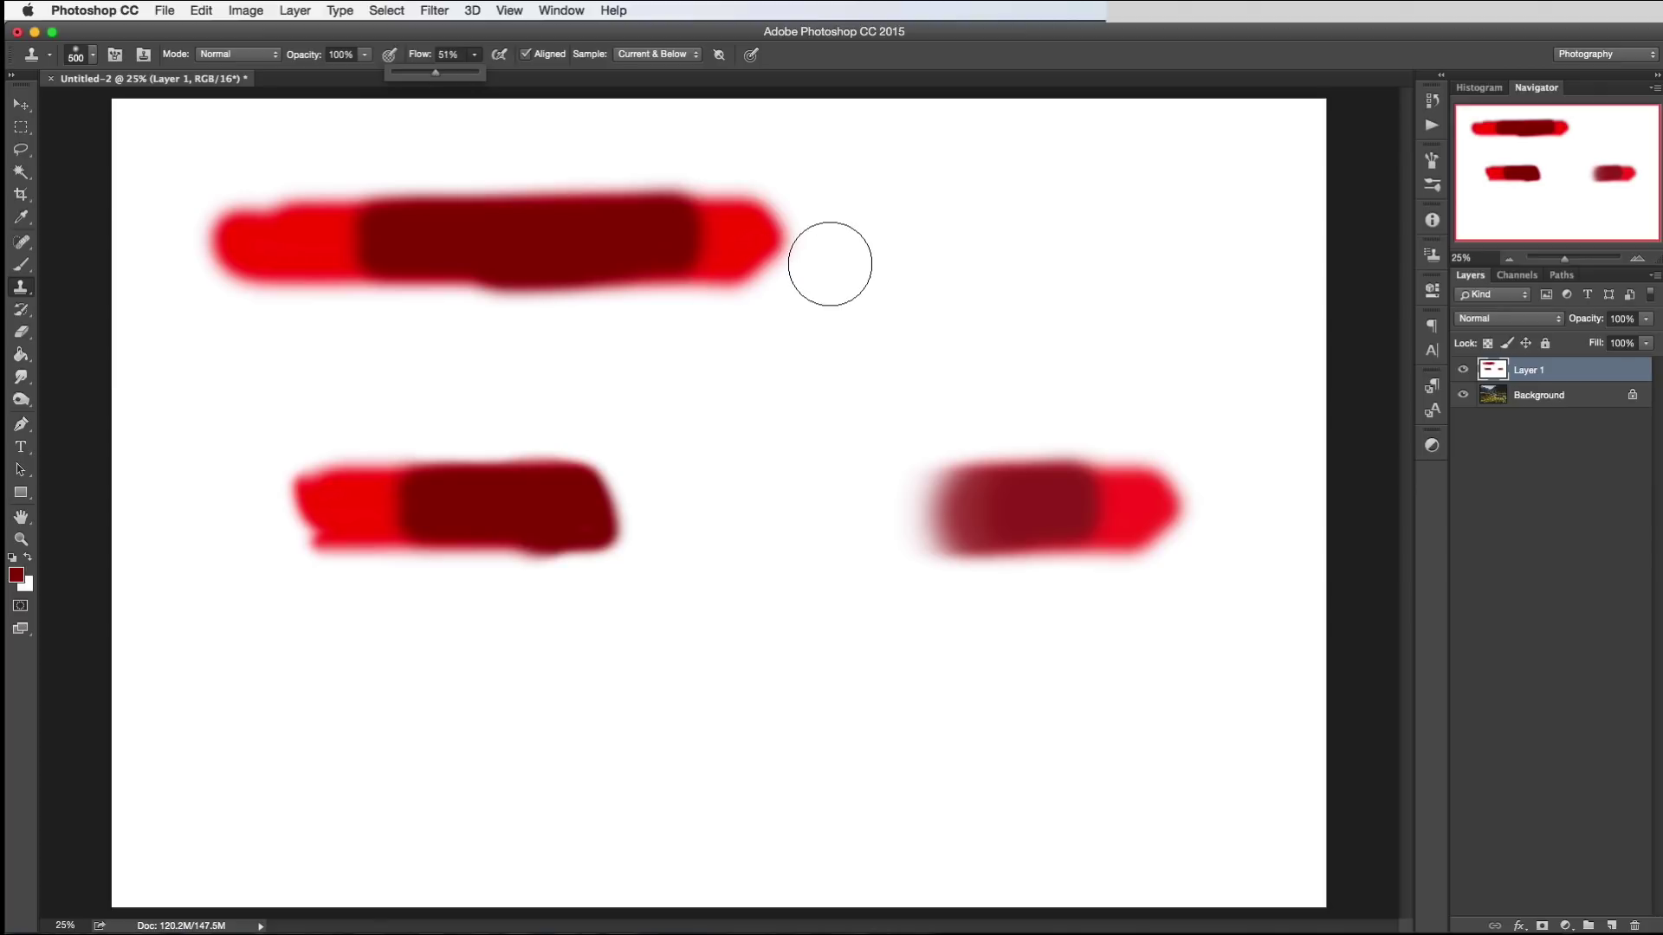
{"action": "left_click", "coordinate": [401, 35]}
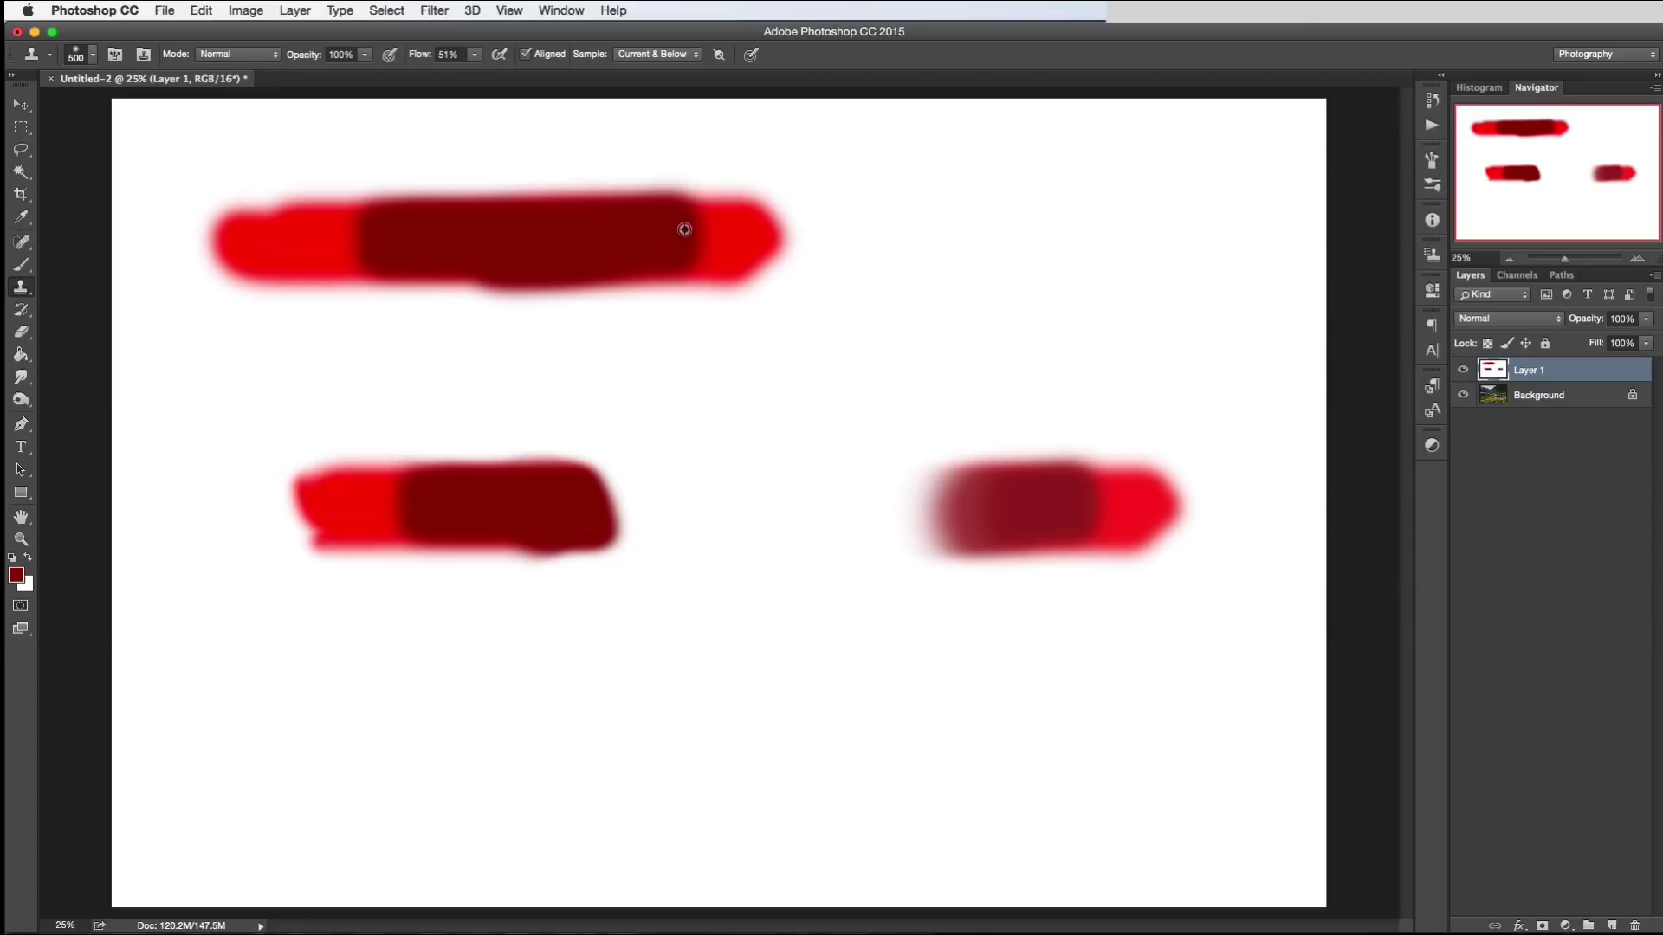
{"action": "left_click", "coordinate": [551, 237], "text": "alt"}
{"action": "mouse_move", "coordinate": [1105, 502]}
{"action": "left_mouse_down"}
{"action": "mouse_move", "coordinate": [1065, 453]}
{"action": "mouse_move", "coordinate": [1088, 490]}
{"action": "mouse_move", "coordinate": [1114, 453]}
{"action": "mouse_move", "coordinate": [1081, 468]}
{"action": "mouse_move", "coordinate": [1132, 549]}
{"action": "mouse_move", "coordinate": [1088, 571]}
{"action": "mouse_move", "coordinate": [1035, 546]}
{"action": "mouse_move", "coordinate": [1228, 479]}
{"action": "mouse_move", "coordinate": [731, 464]}
{"action": "mouse_move", "coordinate": [858, 497]}
{"action": "mouse_move", "coordinate": [1084, 498]}
{"action": "left_mouse_up"}
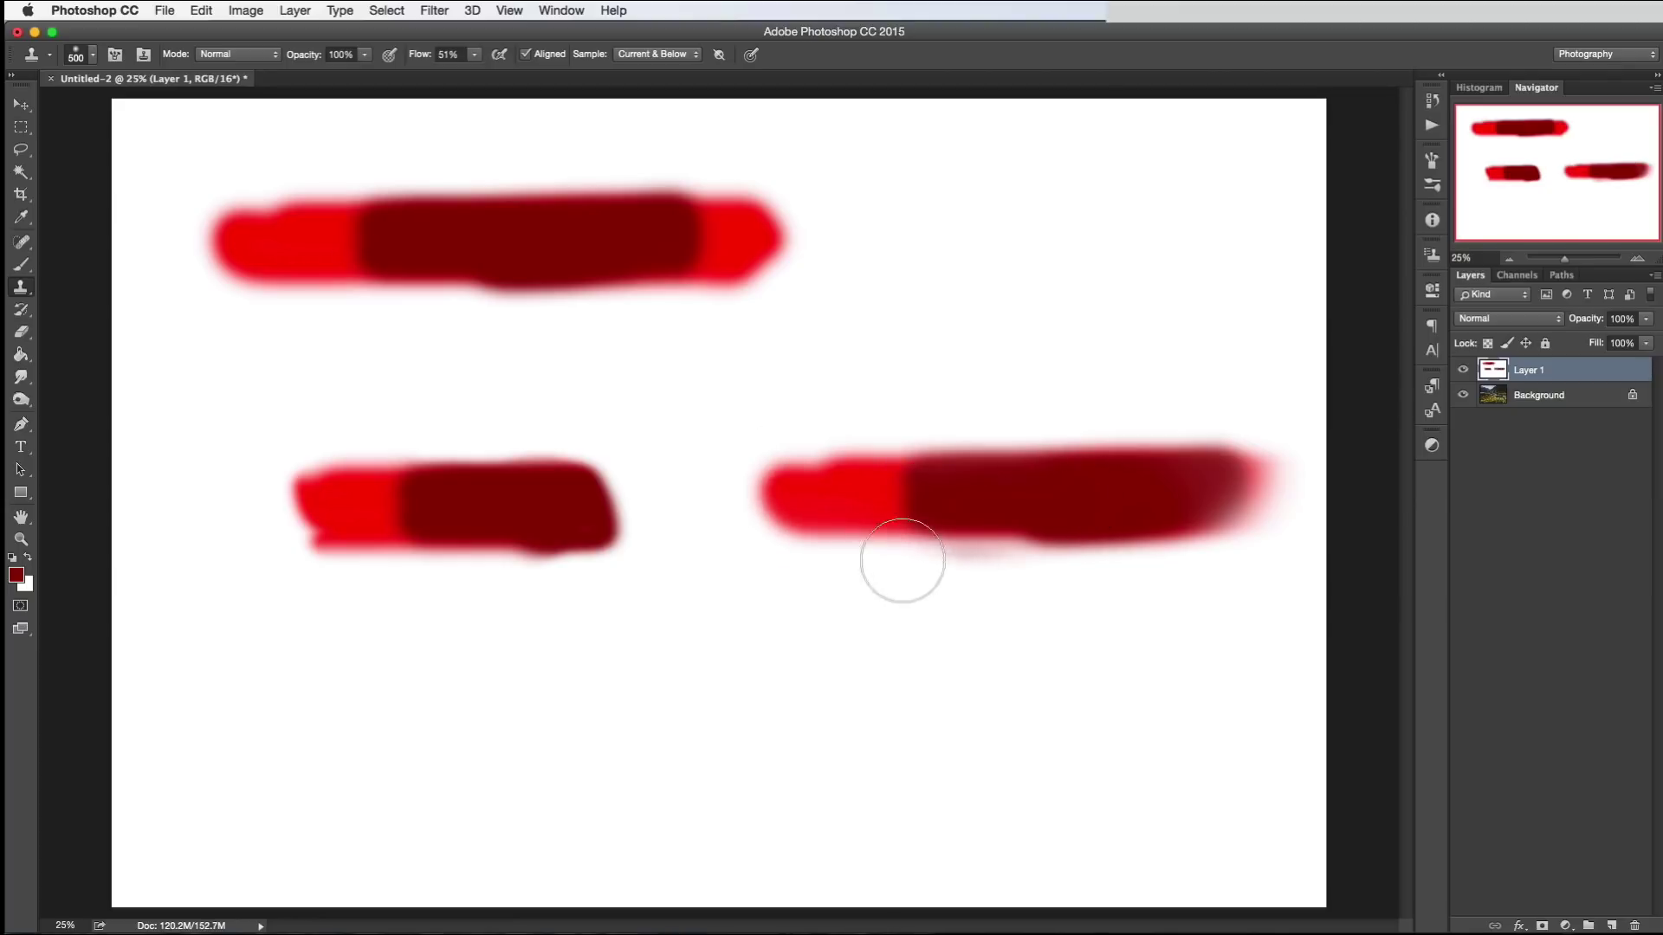
Step: Re-sample the top stroke and paint a darkening clone along the bottom of the canvas
{"action": "left_click", "coordinate": [616, 248], "text": "alt"}
{"action": "left_click", "coordinate": [987, 705]}
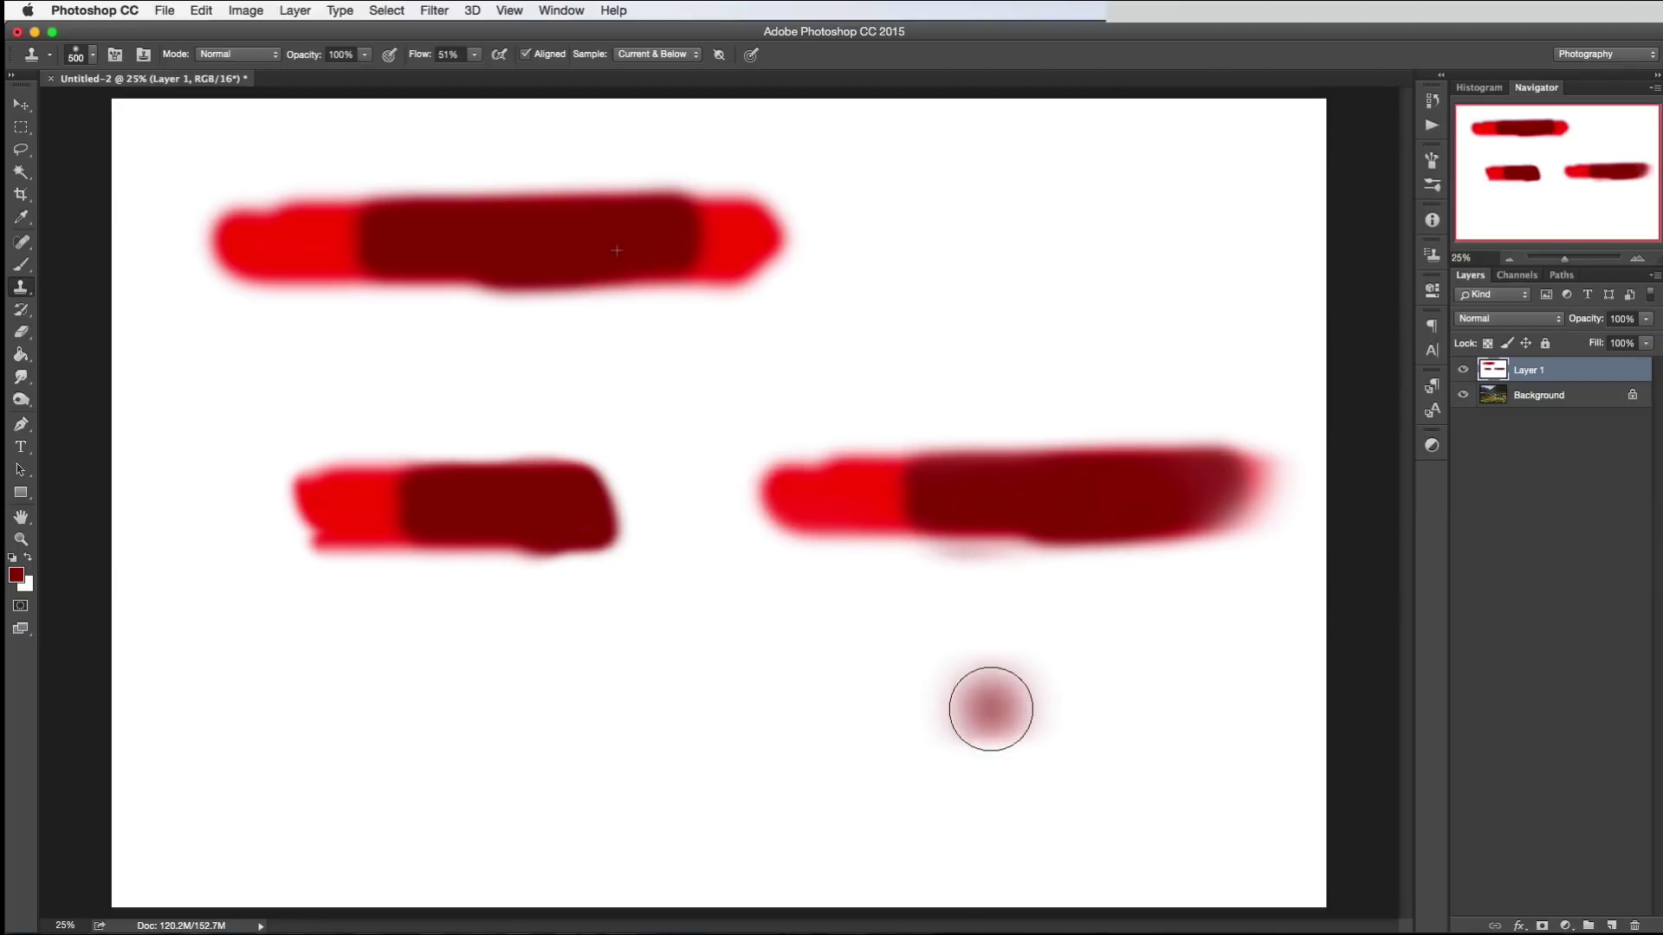
{"action": "left_click_drag", "start_coordinate": [948, 709], "coordinate": [662, 706]}
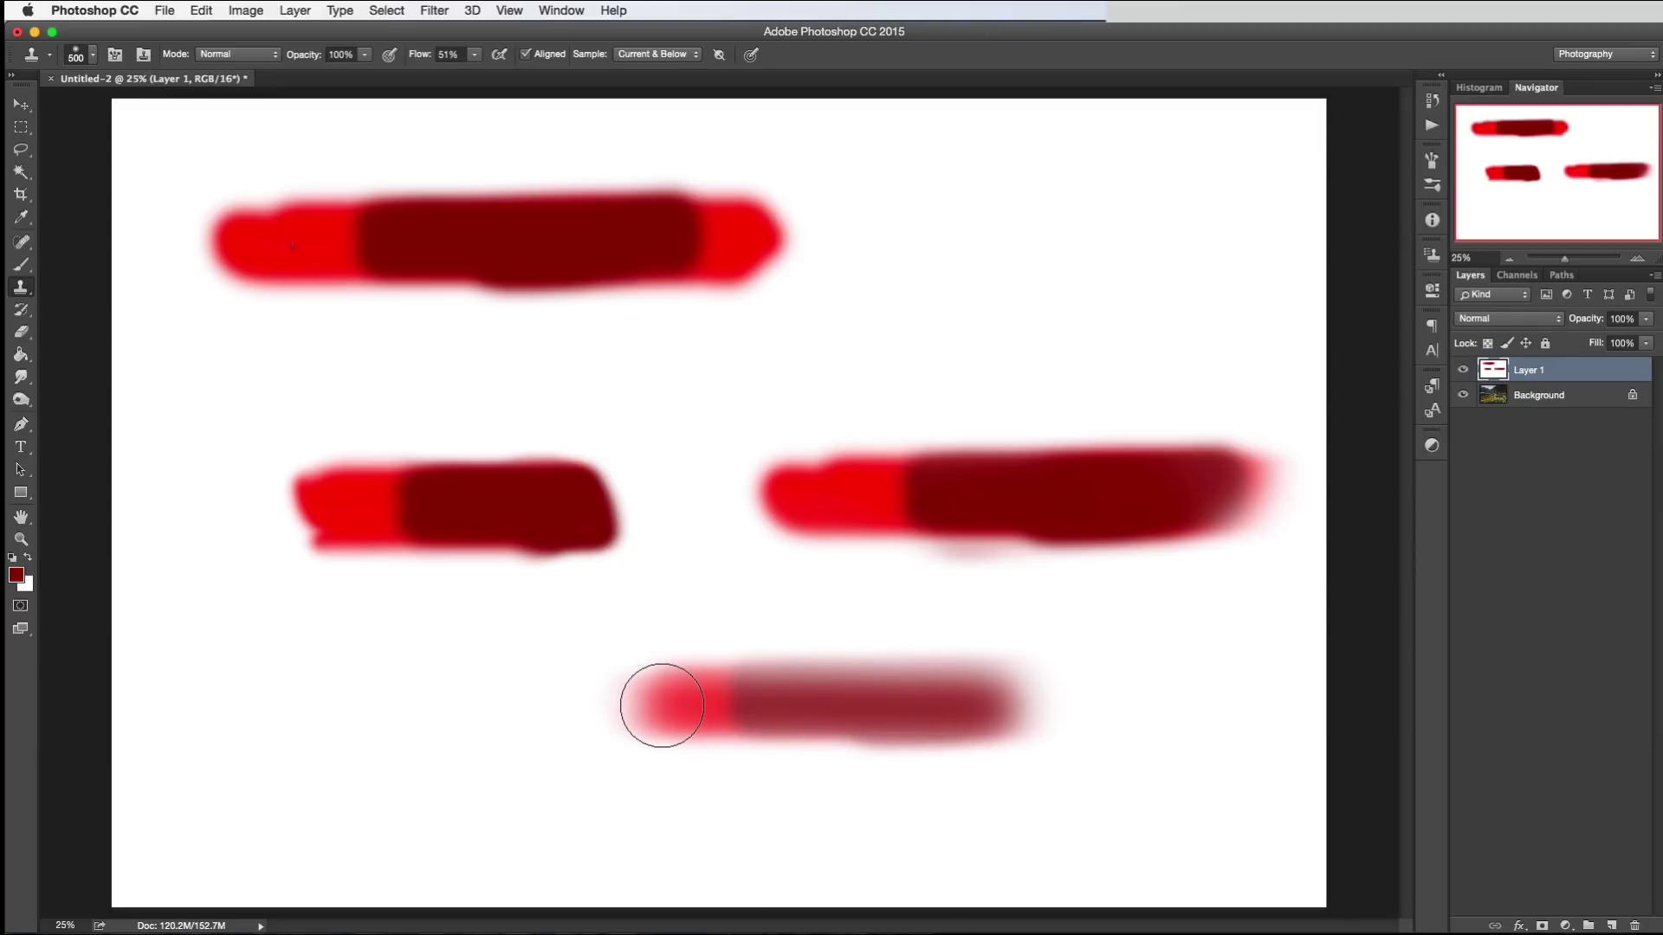
{"action": "mouse_move", "coordinate": [662, 706]}
{"action": "left_mouse_down"}
{"action": "mouse_move", "coordinate": [996, 703]}
{"action": "mouse_move", "coordinate": [538, 704]}
{"action": "mouse_move", "coordinate": [766, 701]}
{"action": "mouse_move", "coordinate": [554, 701]}
{"action": "left_mouse_up"}
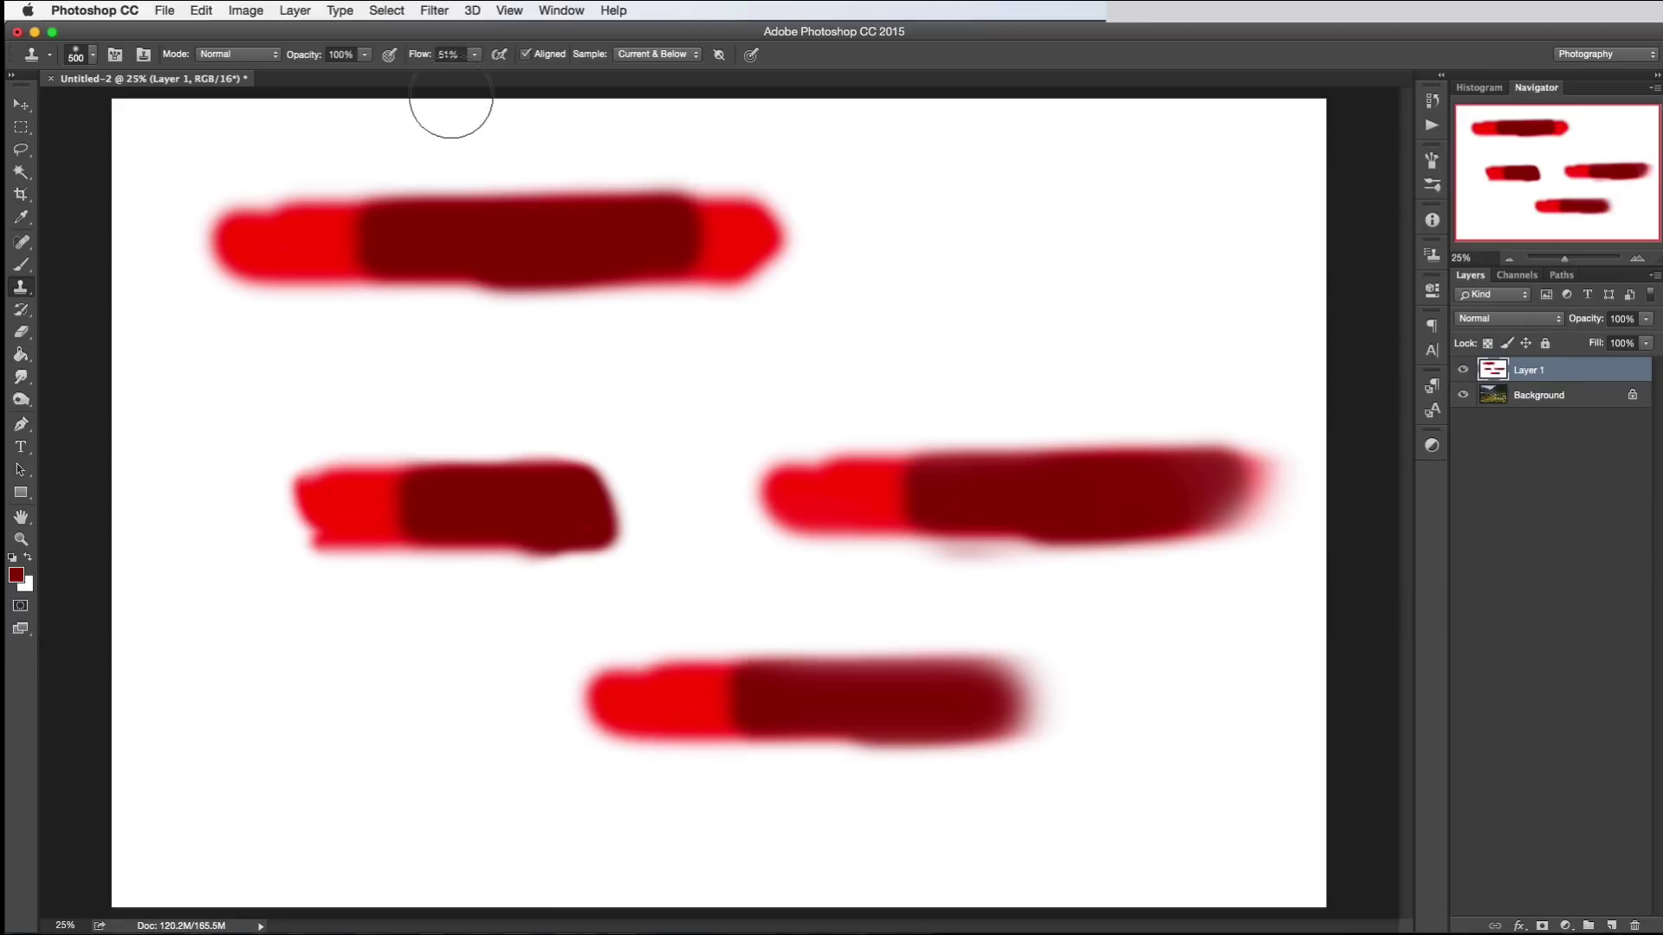
Step: Set clone opacity to 53% and paint a faint pink clone at lower left
{"action": "left_click", "coordinate": [475, 55]}
{"action": "left_click", "coordinate": [365, 55]}
{"action": "left_click_drag", "start_coordinate": [331, 75], "coordinate": [326, 75]}
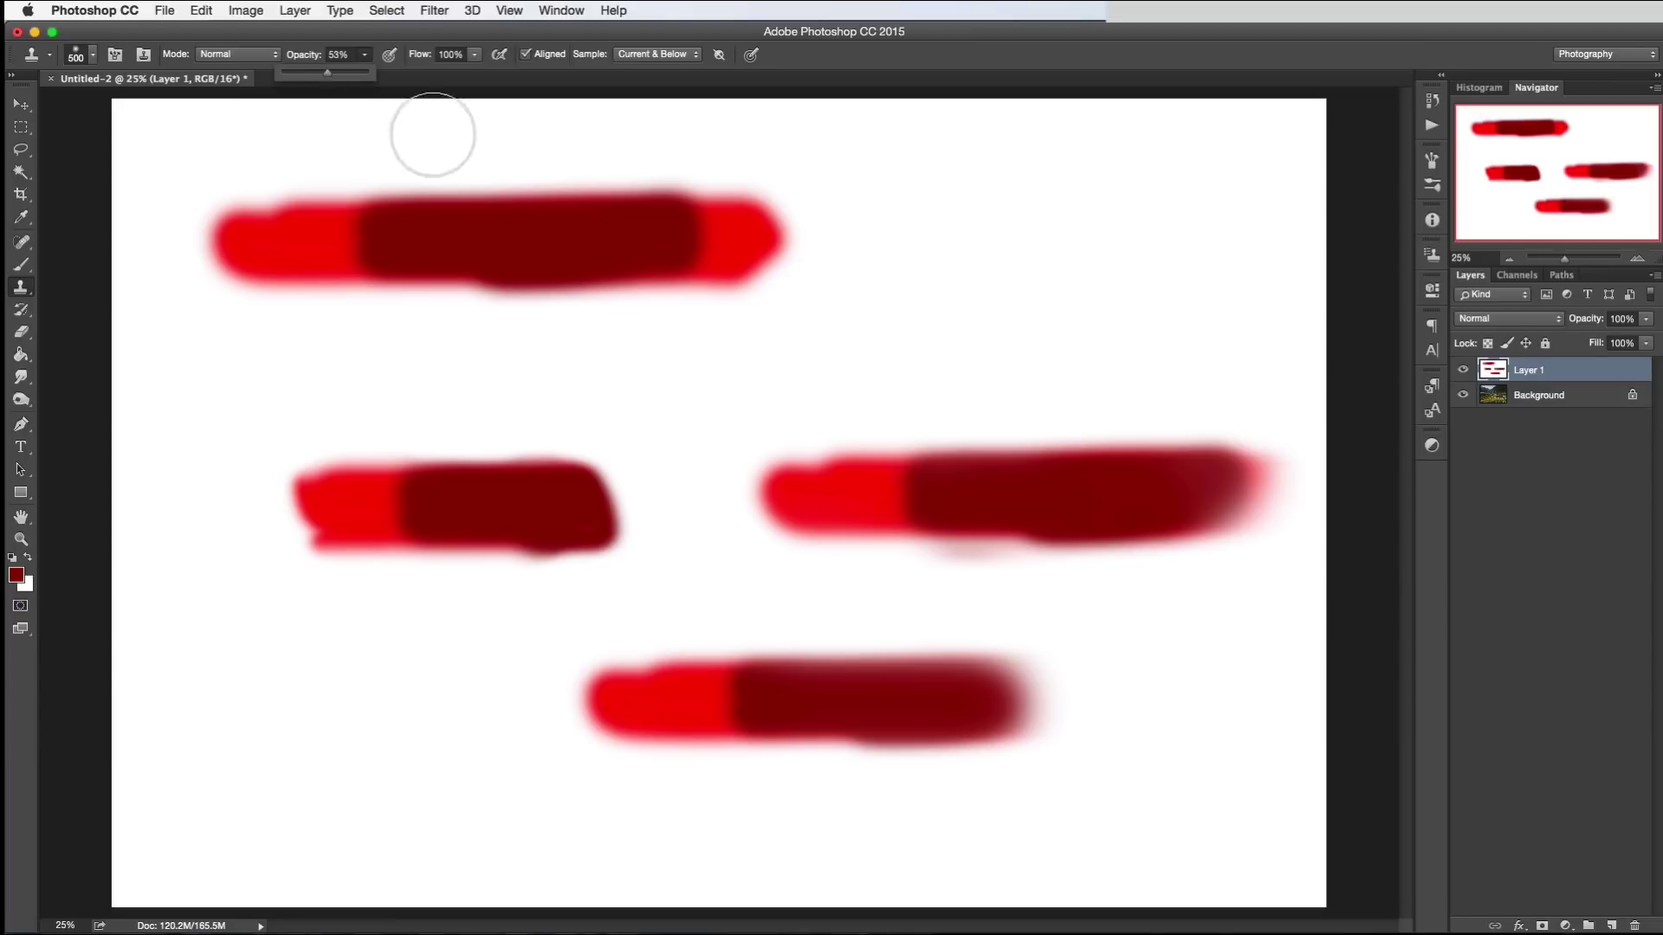
{"action": "left_click", "coordinate": [506, 243]}
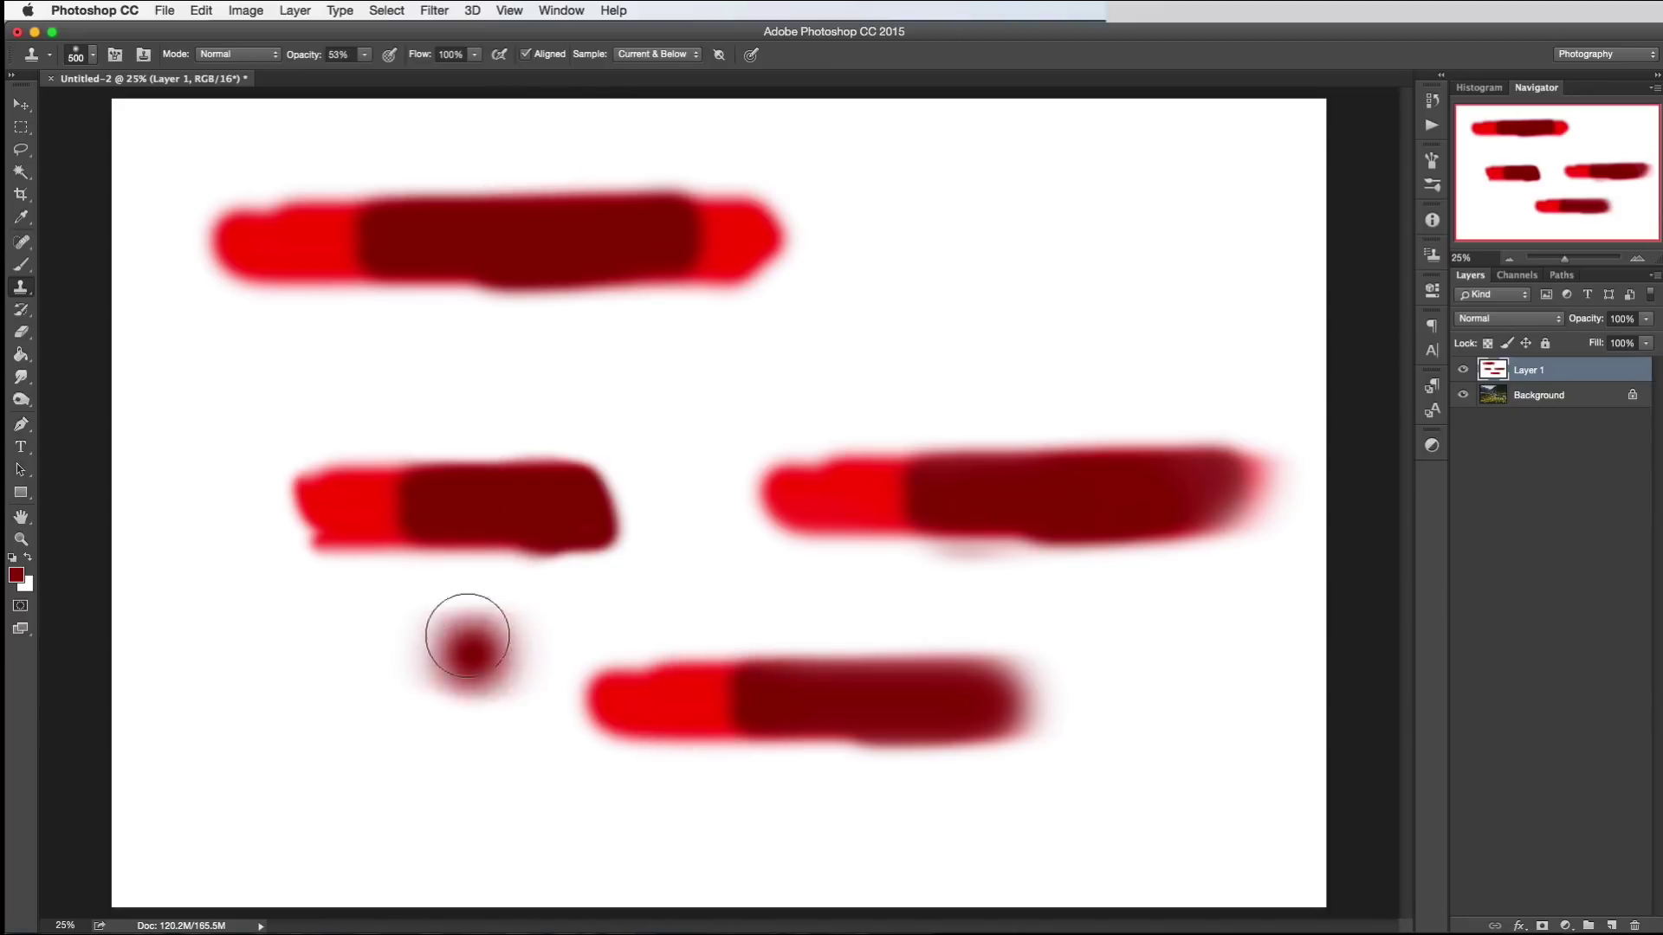
{"action": "mouse_move", "coordinate": [421, 693]}
{"action": "left_mouse_down"}
{"action": "mouse_move", "coordinate": [326, 682]}
{"action": "mouse_move", "coordinate": [426, 688]}
{"action": "mouse_move", "coordinate": [353, 688]}
{"action": "mouse_move", "coordinate": [433, 678]}
{"action": "mouse_move", "coordinate": [370, 677]}
{"action": "mouse_move", "coordinate": [434, 675]}
{"action": "left_mouse_up"}
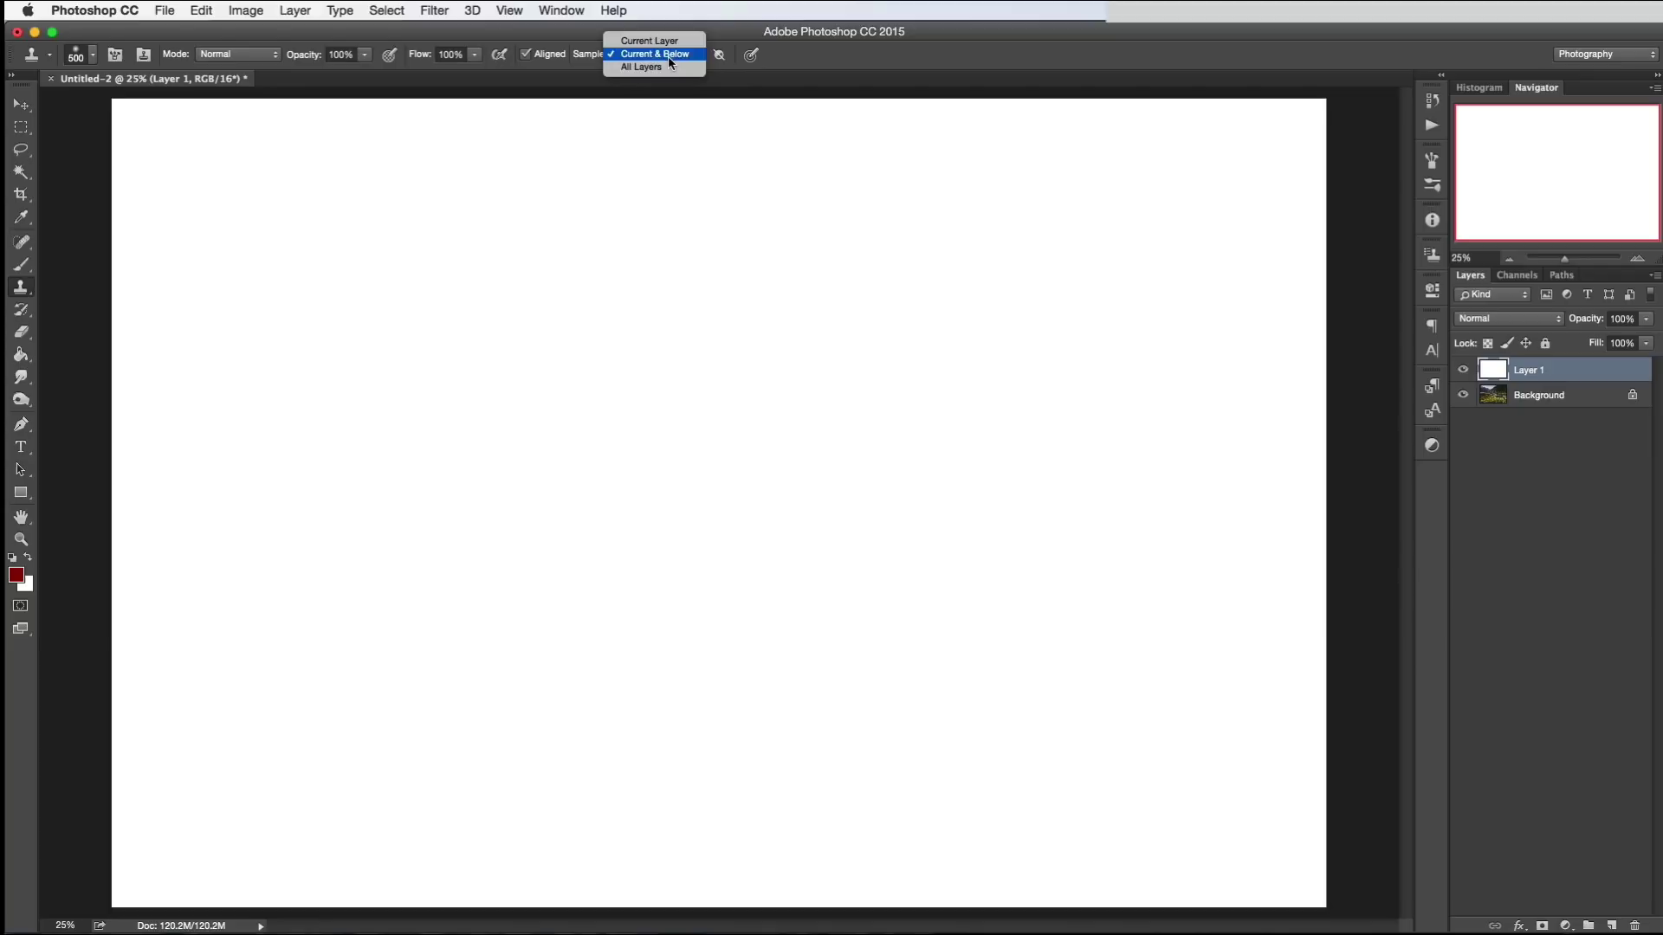
Step: Keep Current & Below selected in the Sample dropdown
{"action": "left_click", "coordinate": [667, 57]}
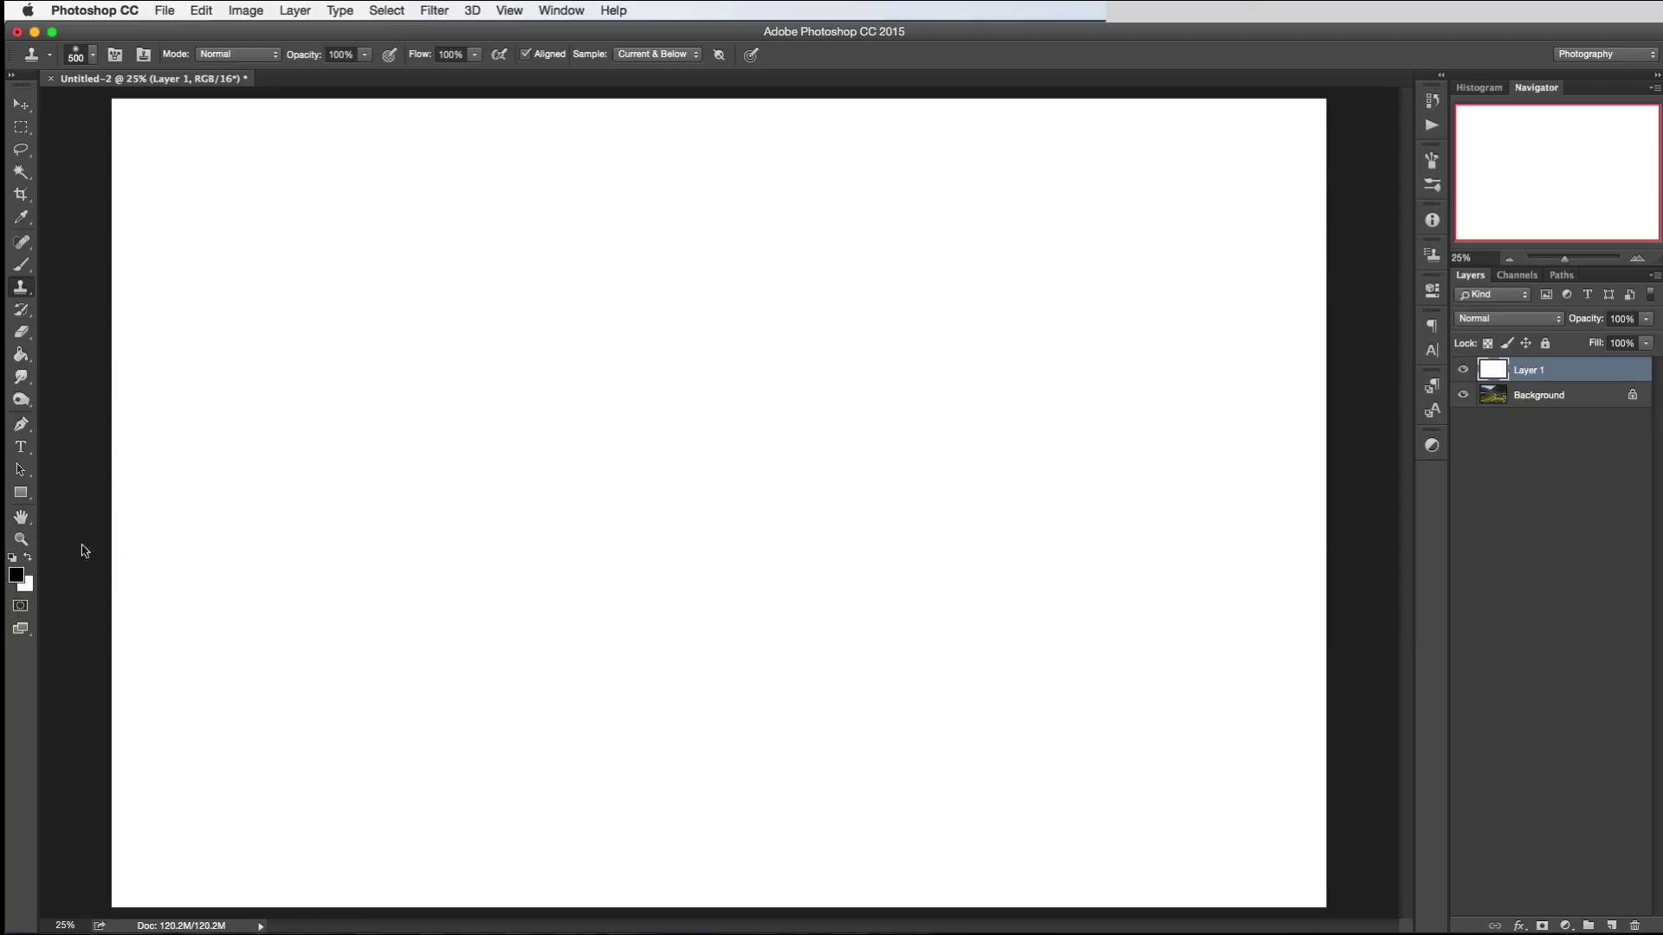
Step: Paint a soft black blob with the Brush tool, return to Clone Stamp, and add Layer 2
{"action": "left_click", "coordinate": [21, 264]}
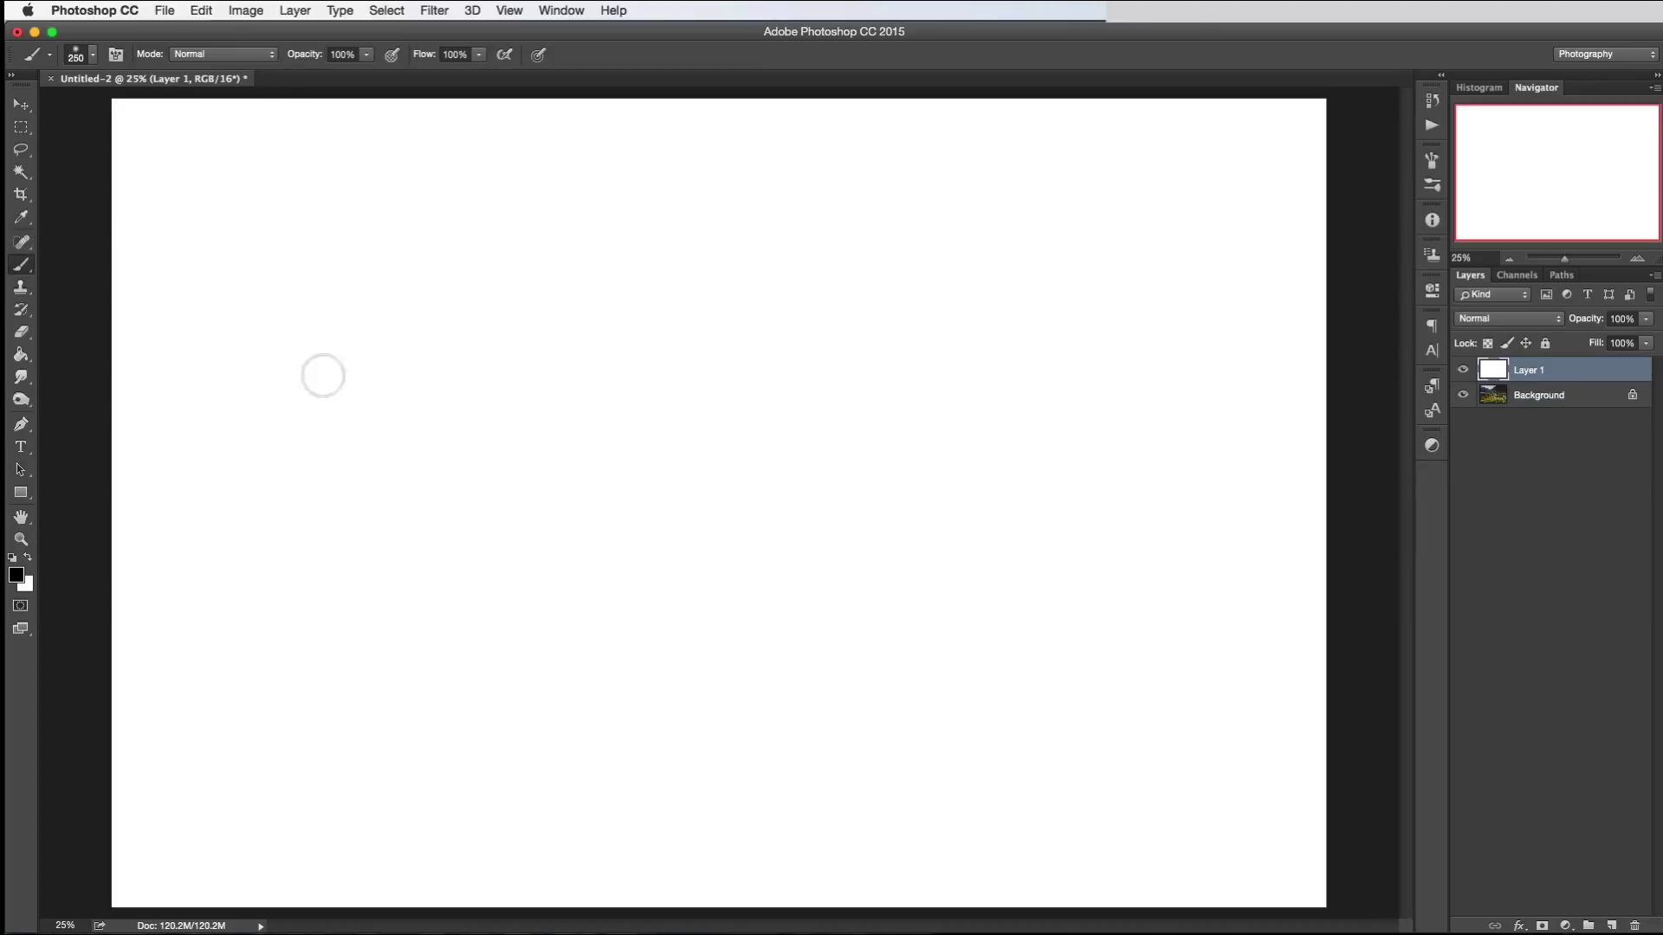
{"action": "mouse_move", "coordinate": [535, 364]}
{"action": "left_mouse_down"}
{"action": "mouse_move", "coordinate": [571, 378]}
{"action": "mouse_move", "coordinate": [503, 434]}
{"action": "mouse_move", "coordinate": [560, 436]}
{"action": "mouse_move", "coordinate": [607, 381]}
{"action": "mouse_move", "coordinate": [581, 394]}
{"action": "mouse_move", "coordinate": [562, 367]}
{"action": "mouse_move", "coordinate": [516, 472]}
{"action": "mouse_move", "coordinate": [608, 413]}
{"action": "mouse_move", "coordinate": [550, 371]}
{"action": "mouse_move", "coordinate": [517, 379]}
{"action": "mouse_move", "coordinate": [629, 457]}
{"action": "mouse_move", "coordinate": [667, 408]}
{"action": "left_mouse_up"}
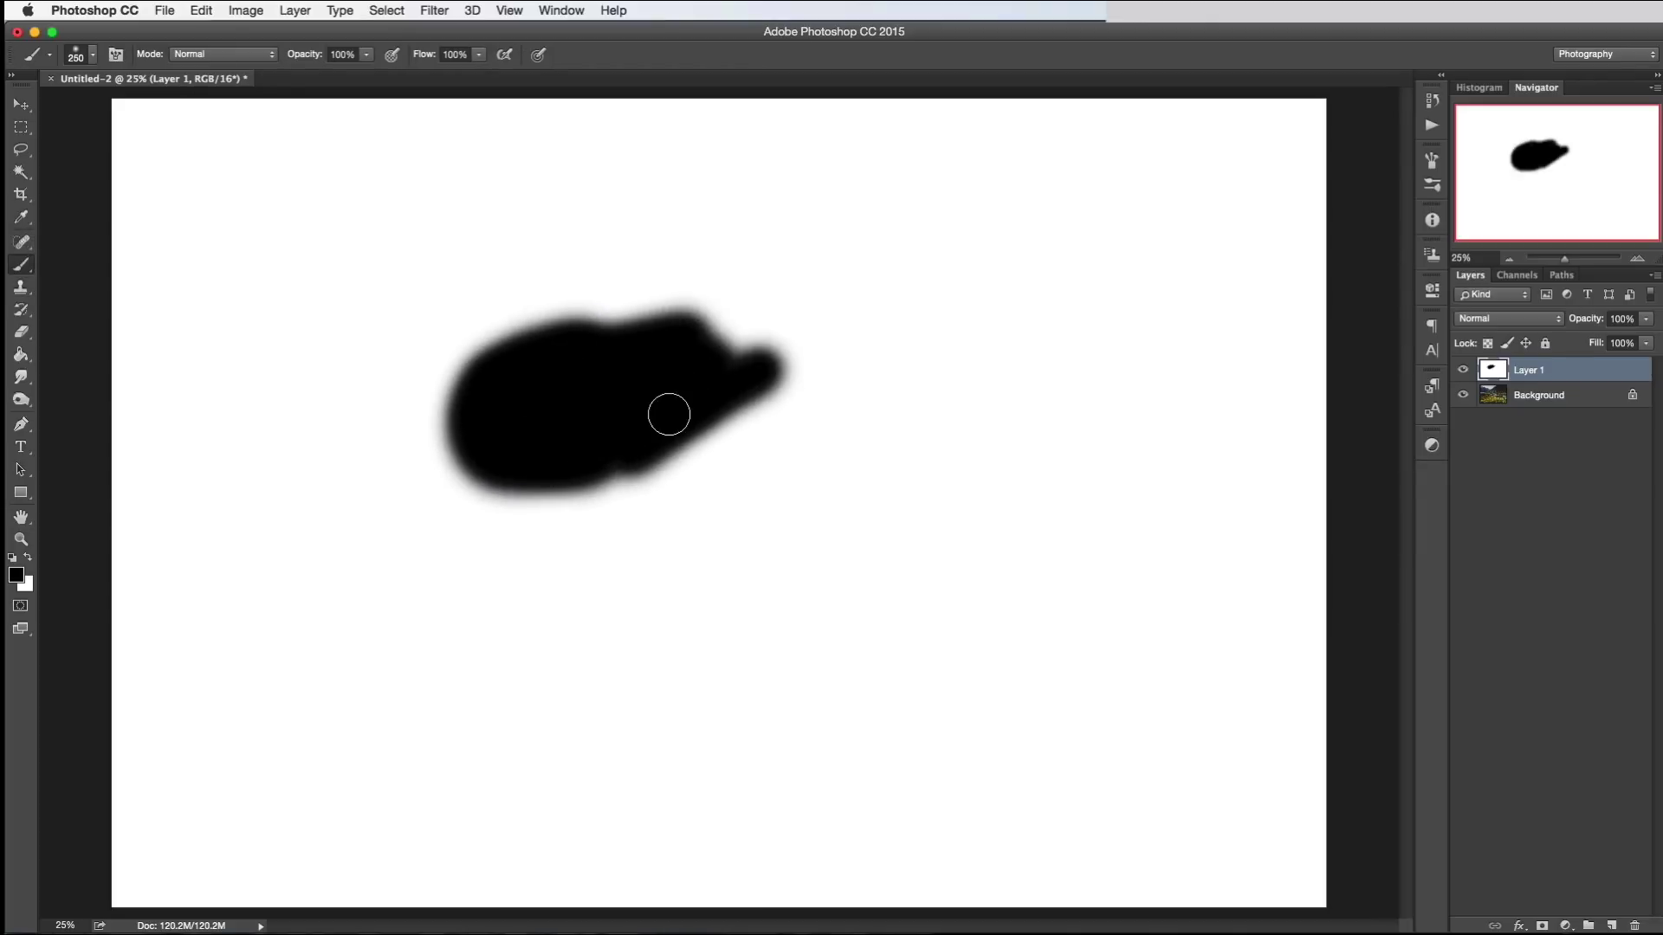
{"action": "left_click", "coordinate": [22, 288]}
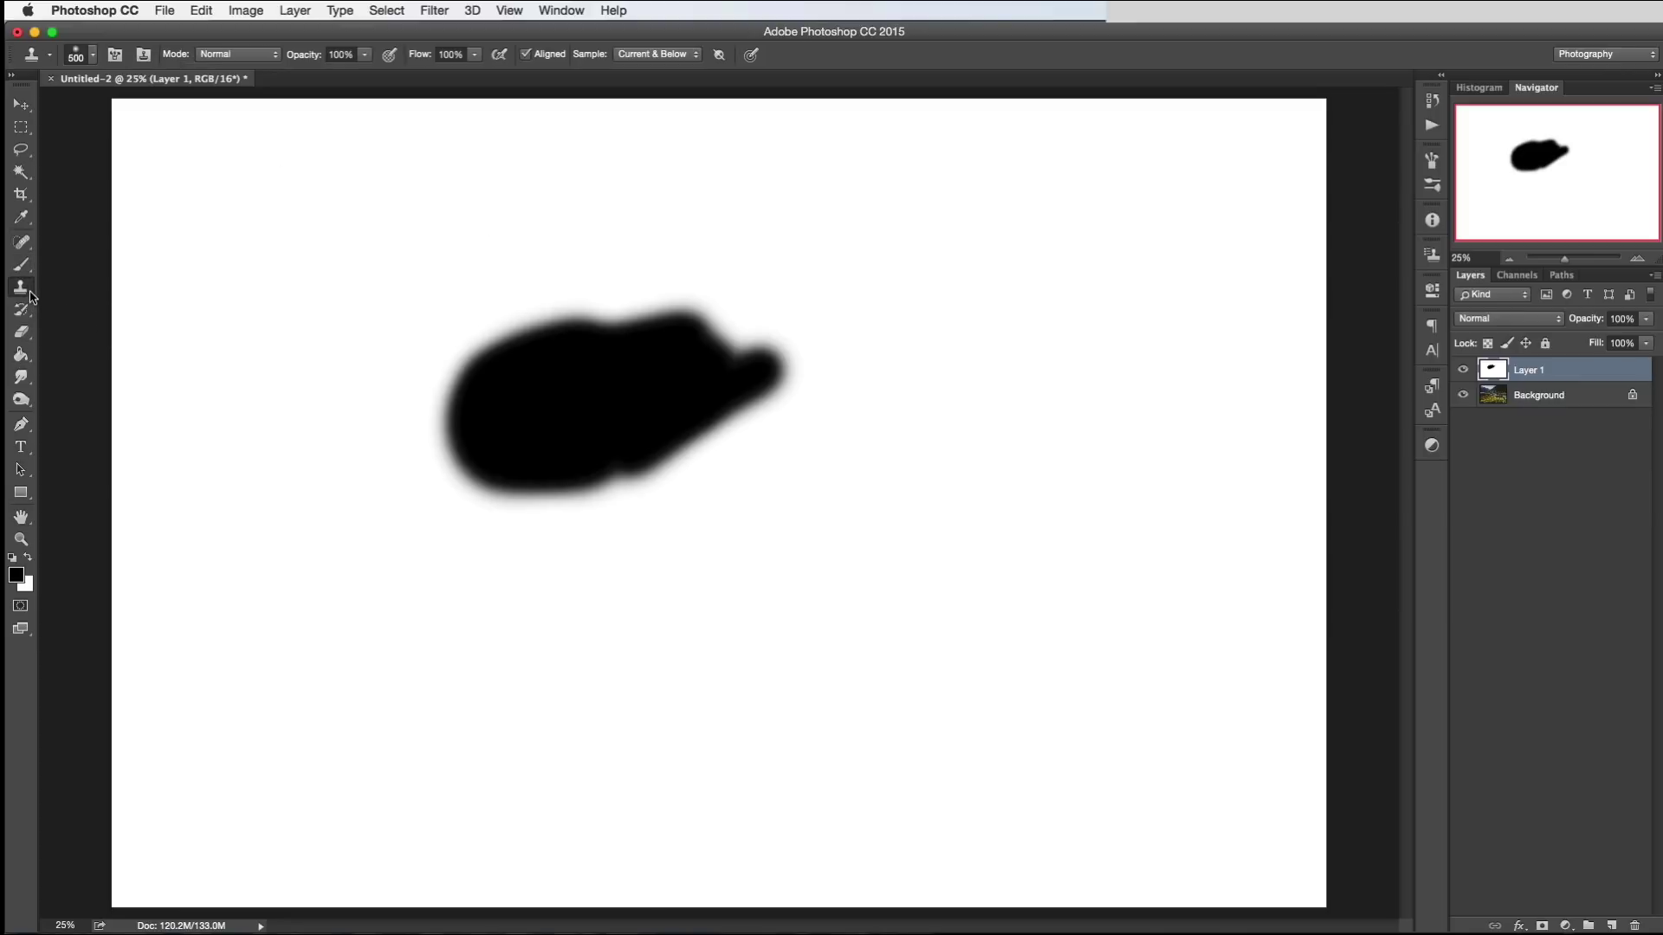
{"action": "left_click", "coordinate": [1611, 927]}
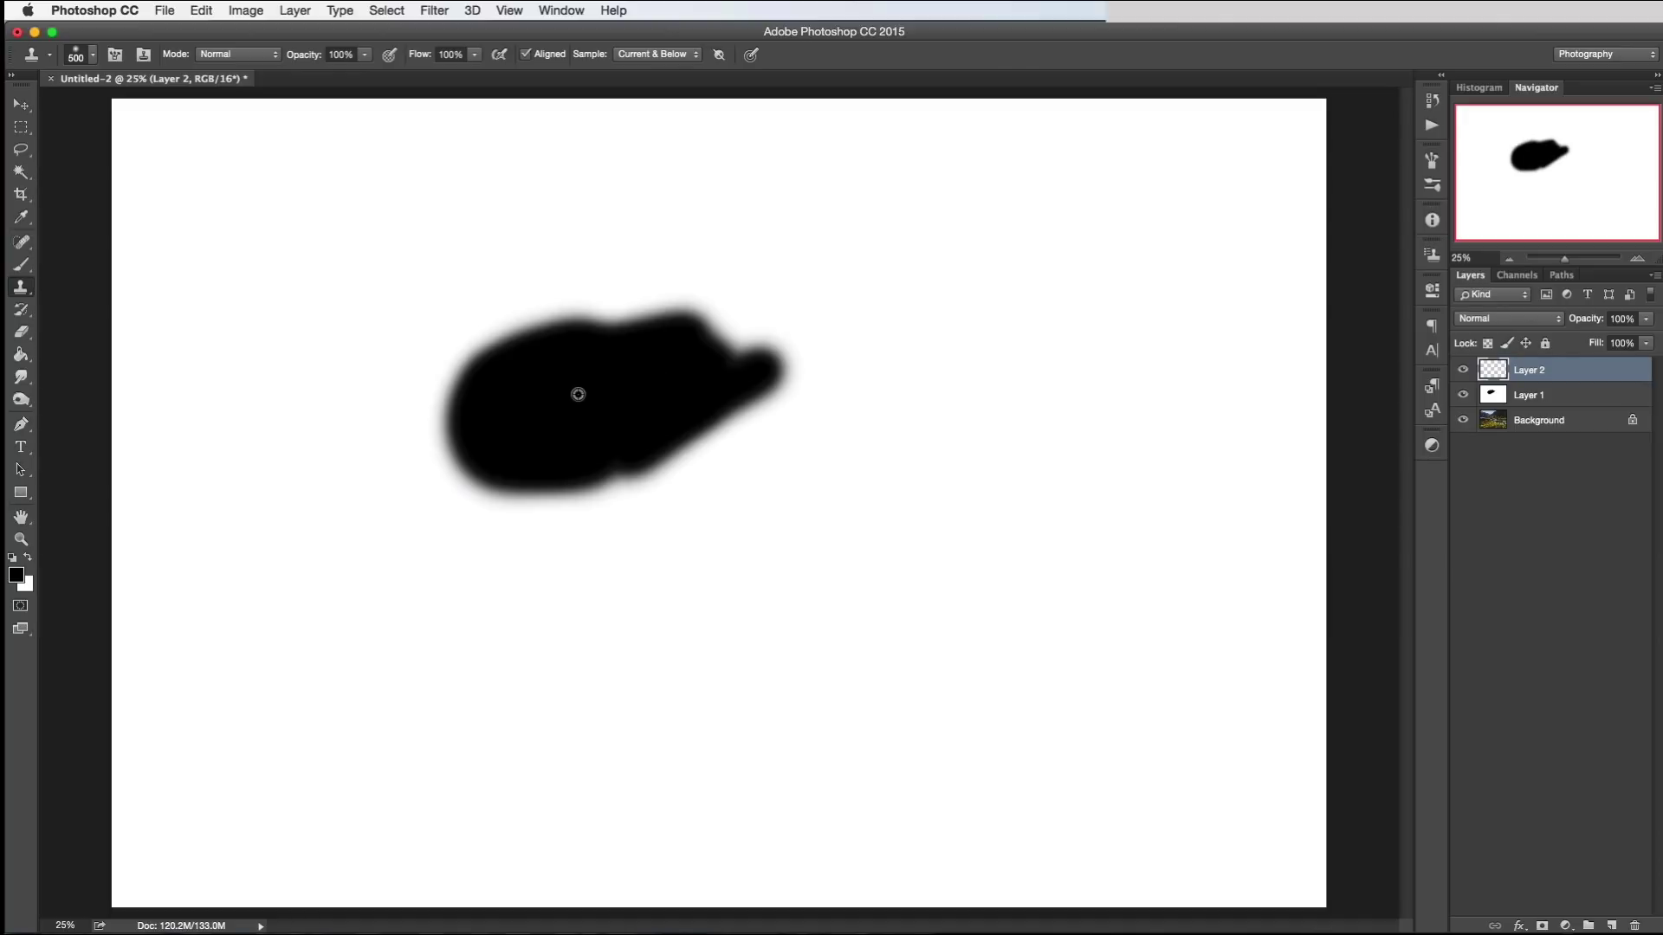
Step: Clone the black blob onto the lower right of the canvas on Layer 2
{"action": "mouse_move", "coordinate": [1053, 724]}
{"action": "left_mouse_down"}
{"action": "mouse_move", "coordinate": [1048, 643]}
{"action": "mouse_move", "coordinate": [1016, 661]}
{"action": "mouse_move", "coordinate": [1061, 627]}
{"action": "mouse_move", "coordinate": [971, 651]}
{"action": "mouse_move", "coordinate": [1113, 609]}
{"action": "mouse_move", "coordinate": [1123, 552]}
{"action": "mouse_move", "coordinate": [980, 577]}
{"action": "mouse_move", "coordinate": [964, 667]}
{"action": "mouse_move", "coordinate": [1012, 703]}
{"action": "mouse_move", "coordinate": [1175, 619]}
{"action": "mouse_move", "coordinate": [1177, 575]}
{"action": "mouse_move", "coordinate": [916, 606]}
{"action": "mouse_move", "coordinate": [901, 674]}
{"action": "mouse_move", "coordinate": [1115, 729]}
{"action": "mouse_move", "coordinate": [1256, 644]}
{"action": "mouse_move", "coordinate": [1137, 568]}
{"action": "mouse_move", "coordinate": [1035, 647]}
{"action": "mouse_move", "coordinate": [1218, 619]}
{"action": "mouse_move", "coordinate": [984, 704]}
{"action": "mouse_move", "coordinate": [960, 622]}
{"action": "mouse_move", "coordinate": [1063, 672]}
{"action": "mouse_move", "coordinate": [954, 653]}
{"action": "left_mouse_up"}
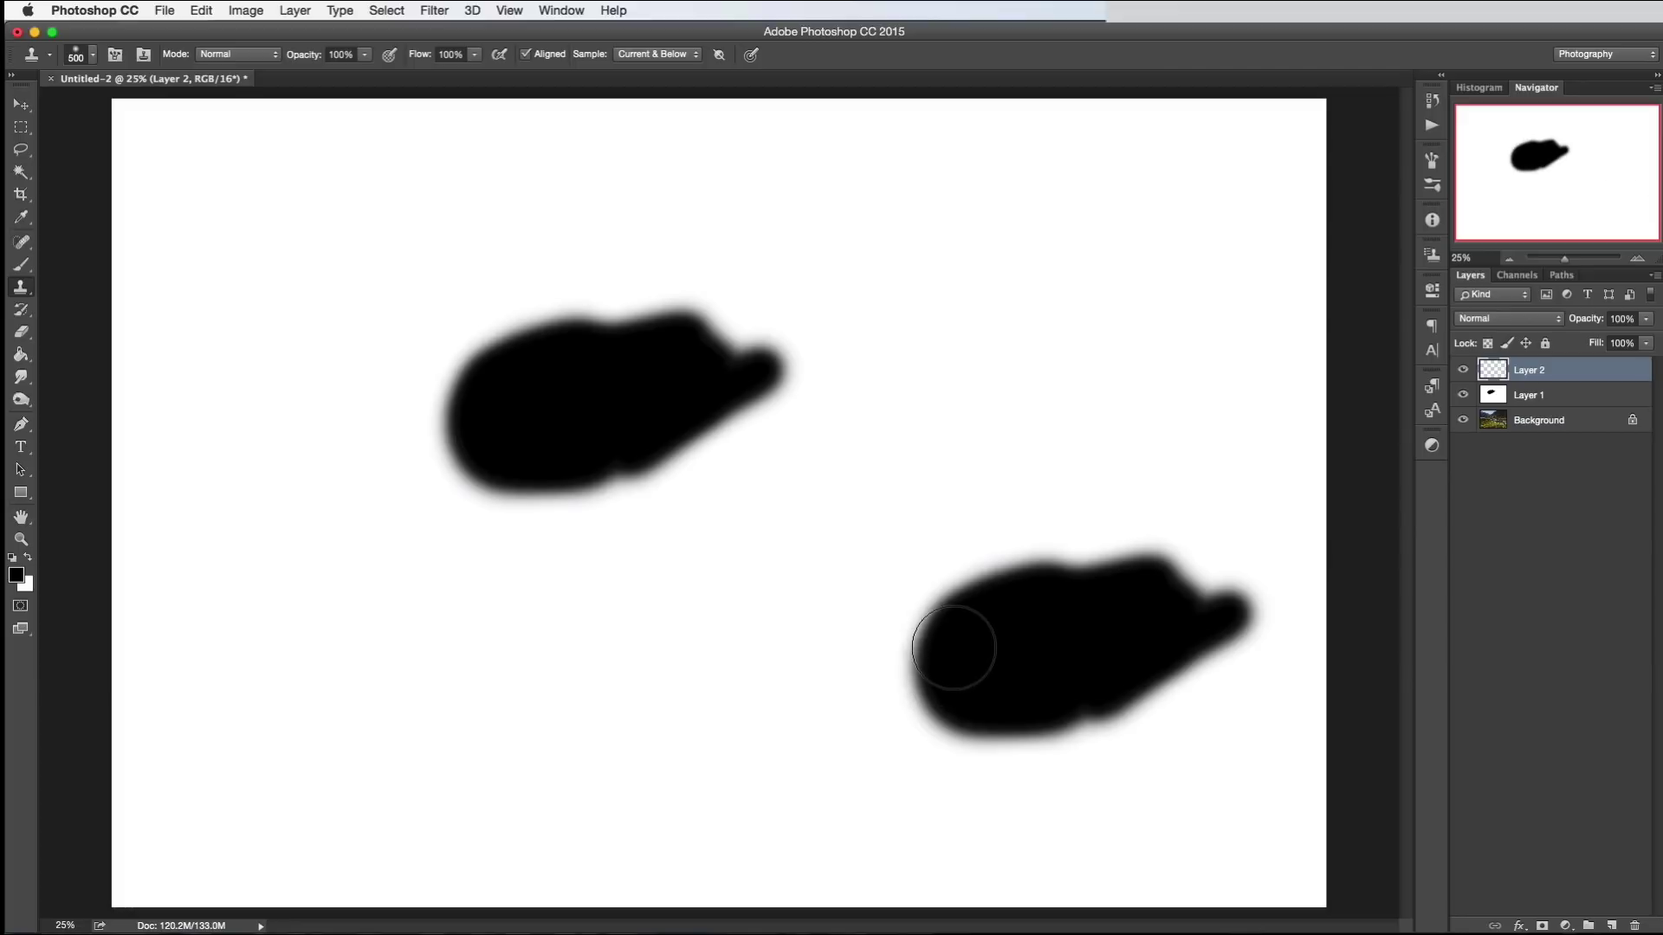
Step: Toggle Layer 2's visibility several times to compare the cloned blob with the original
{"action": "left_click", "coordinate": [1463, 372]}
{"action": "left_click", "coordinate": [1464, 371]}
{"action": "left_click", "coordinate": [1464, 371]}
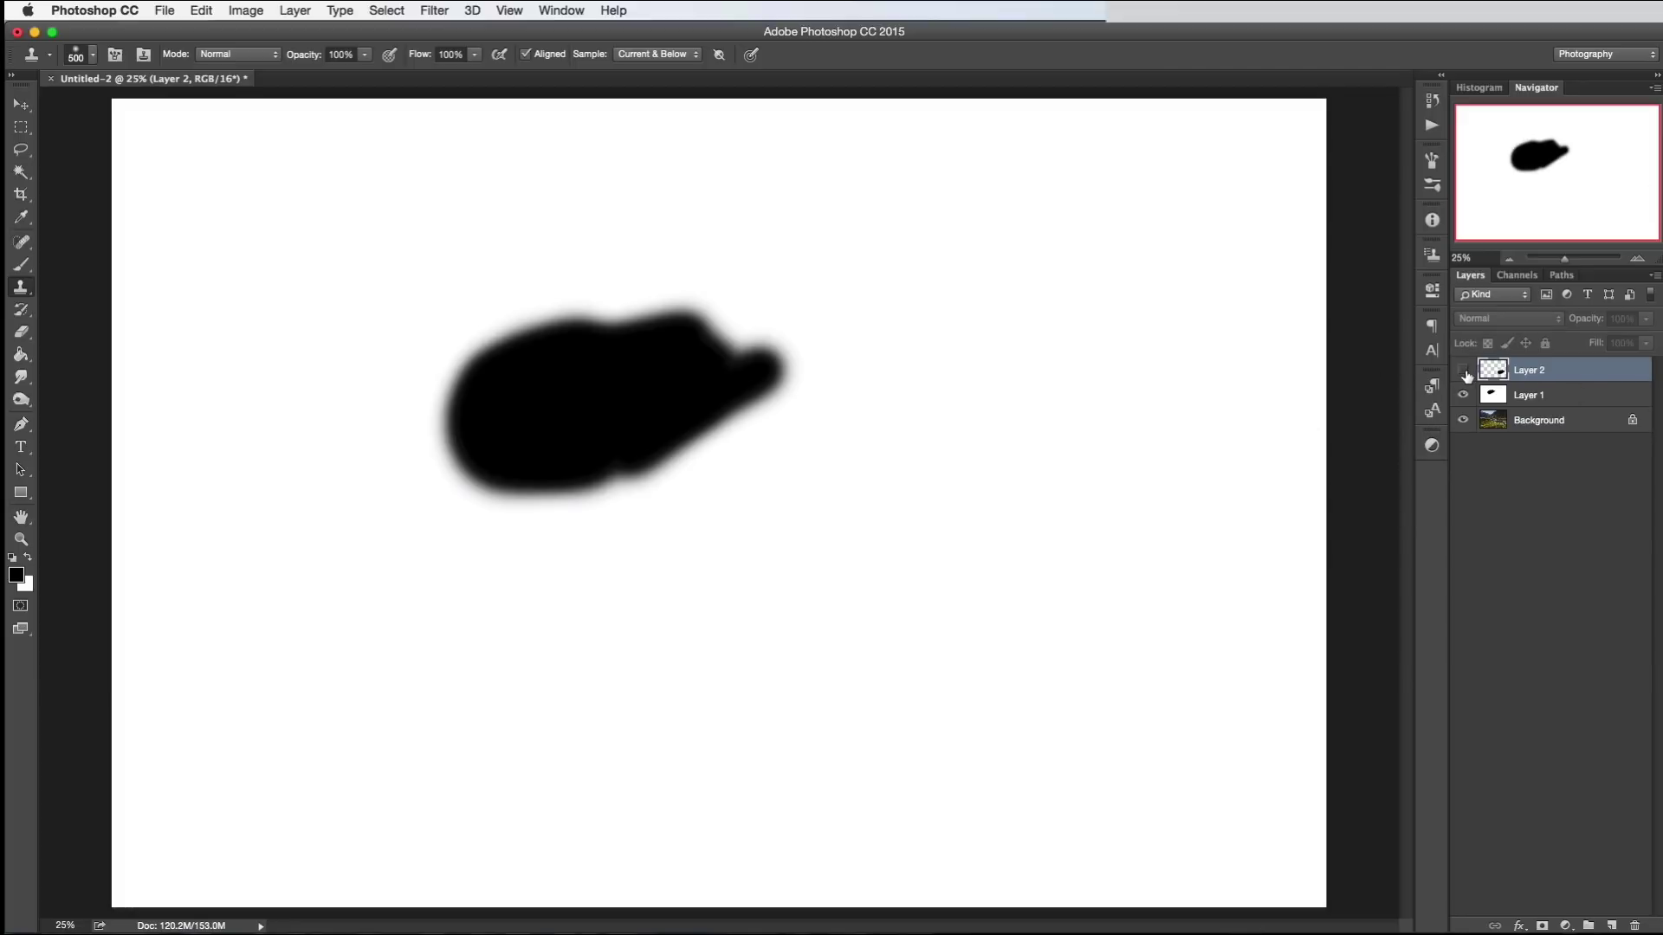
{"action": "left_click", "coordinate": [1464, 371]}
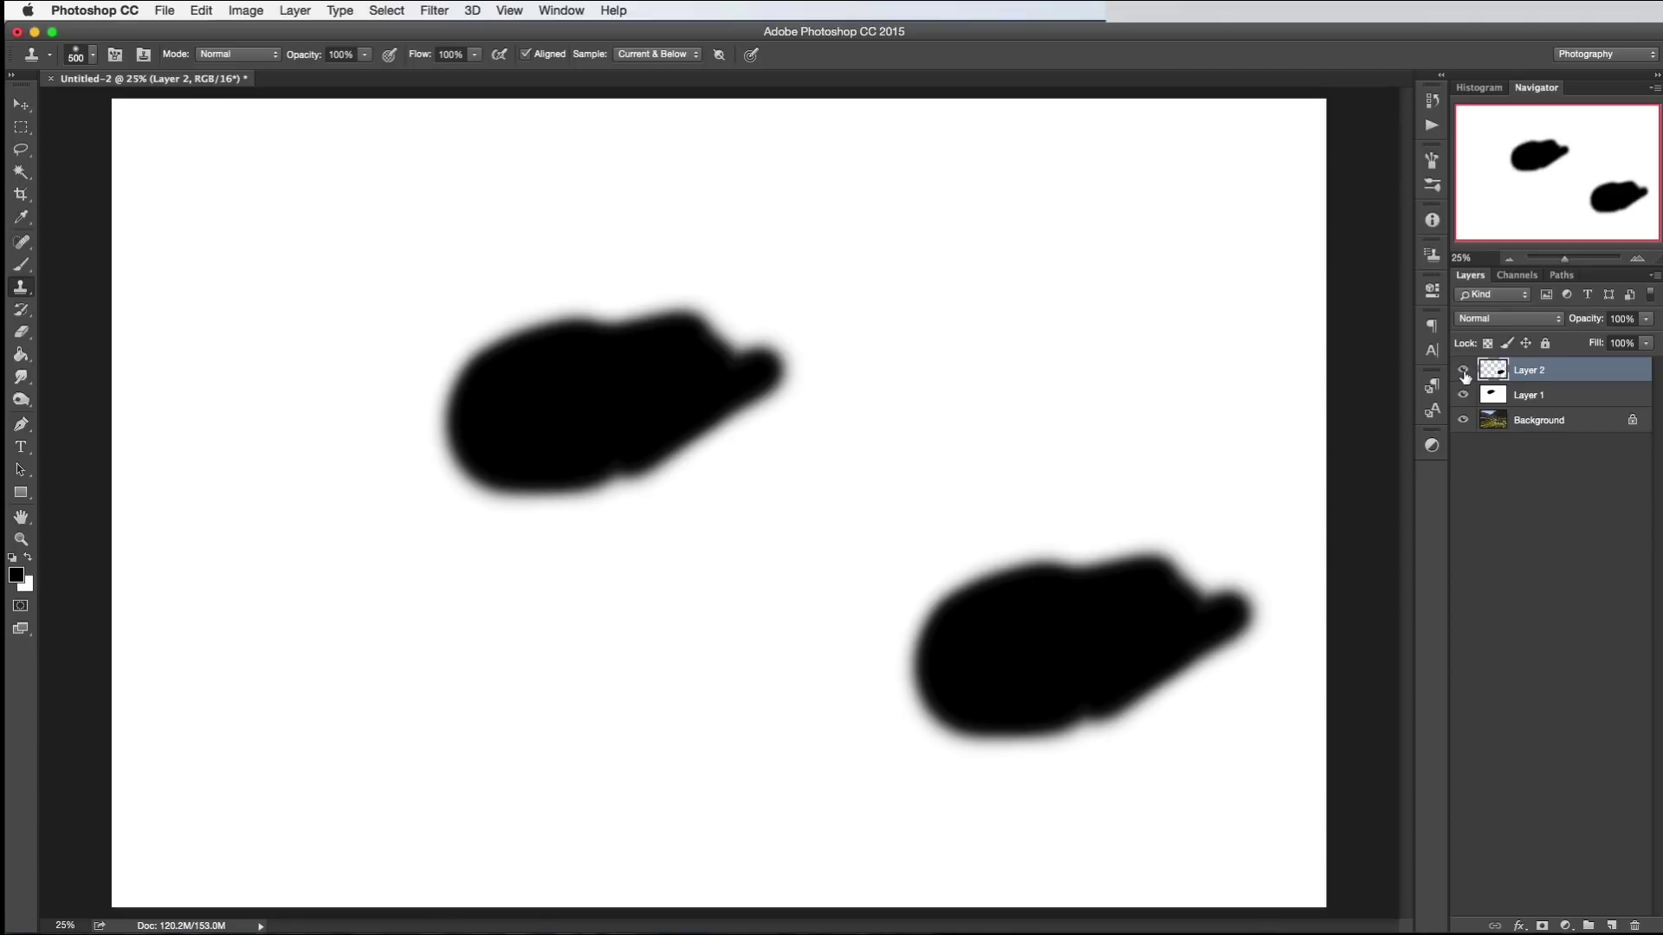
{"action": "left_click", "coordinate": [1464, 373]}
{"action": "left_click", "coordinate": [1463, 372]}
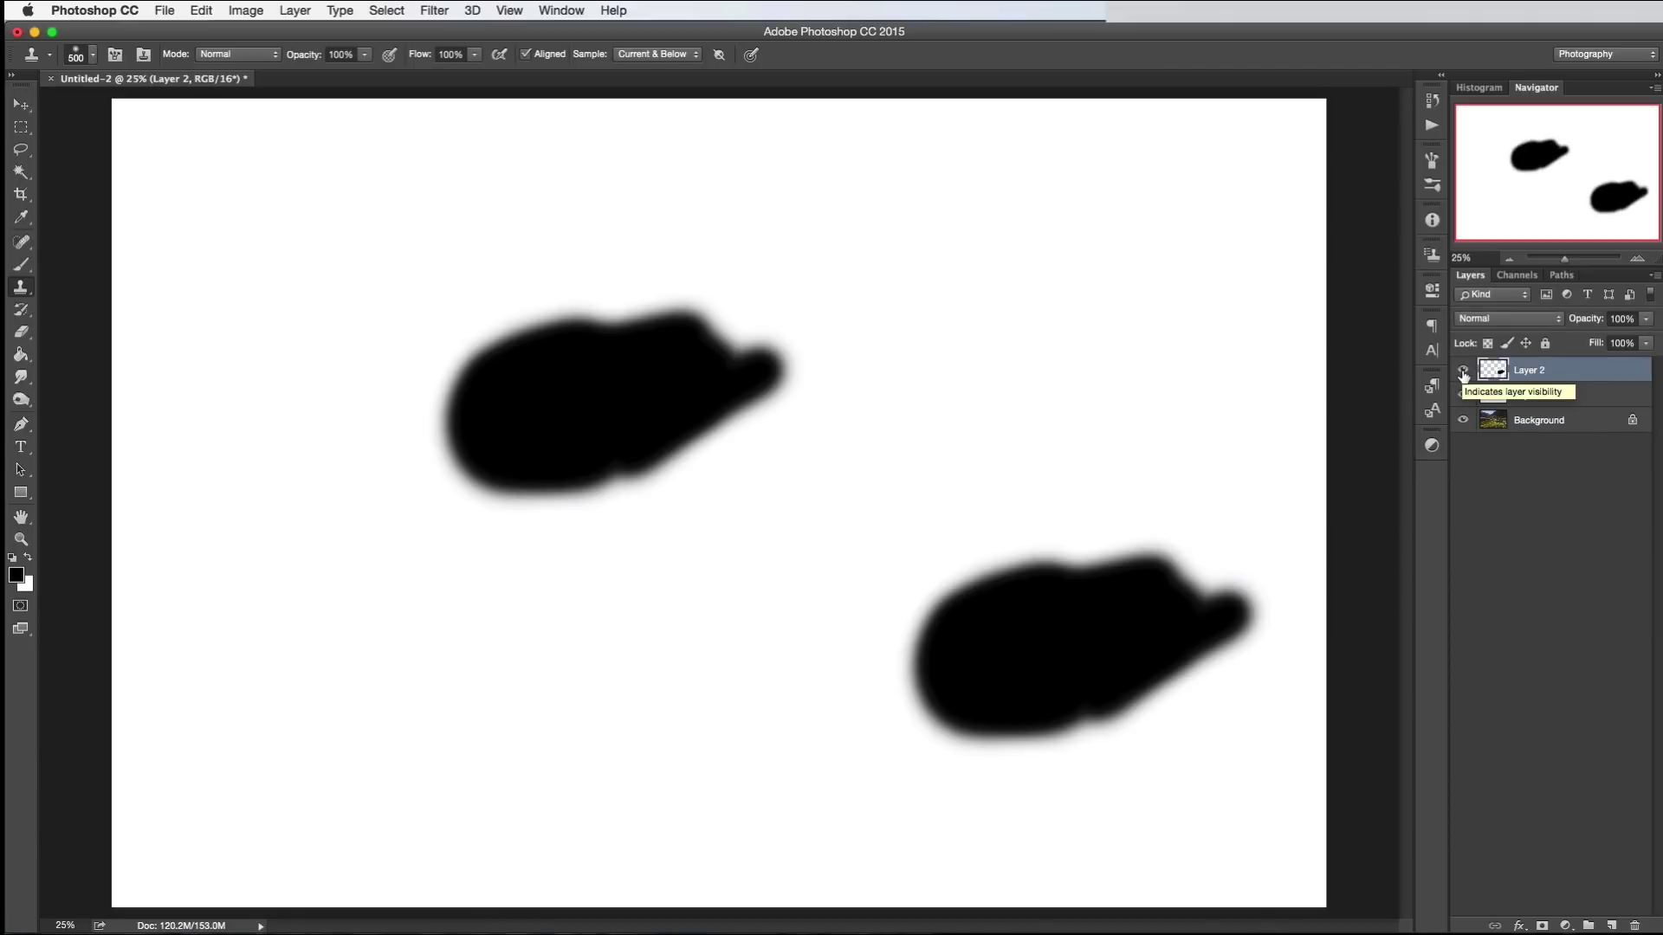
Step: Set sampling to Current Layer, sample the upper blob and try a clone stroke
{"action": "left_click", "coordinate": [674, 54]}
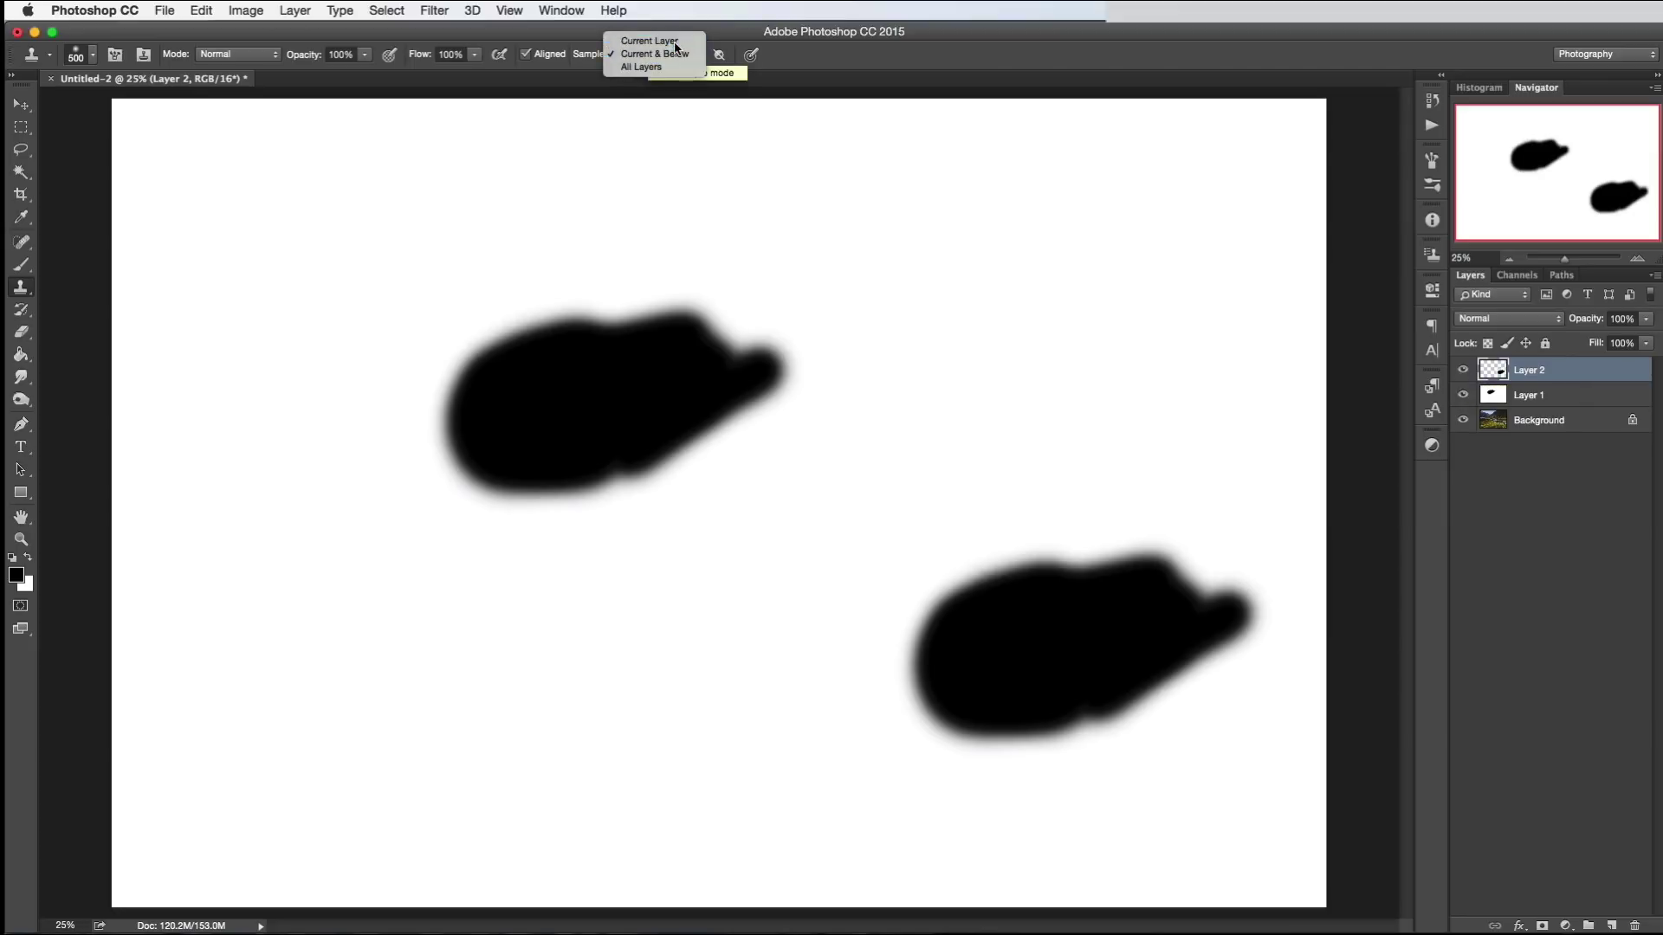
{"action": "left_click", "coordinate": [676, 42]}
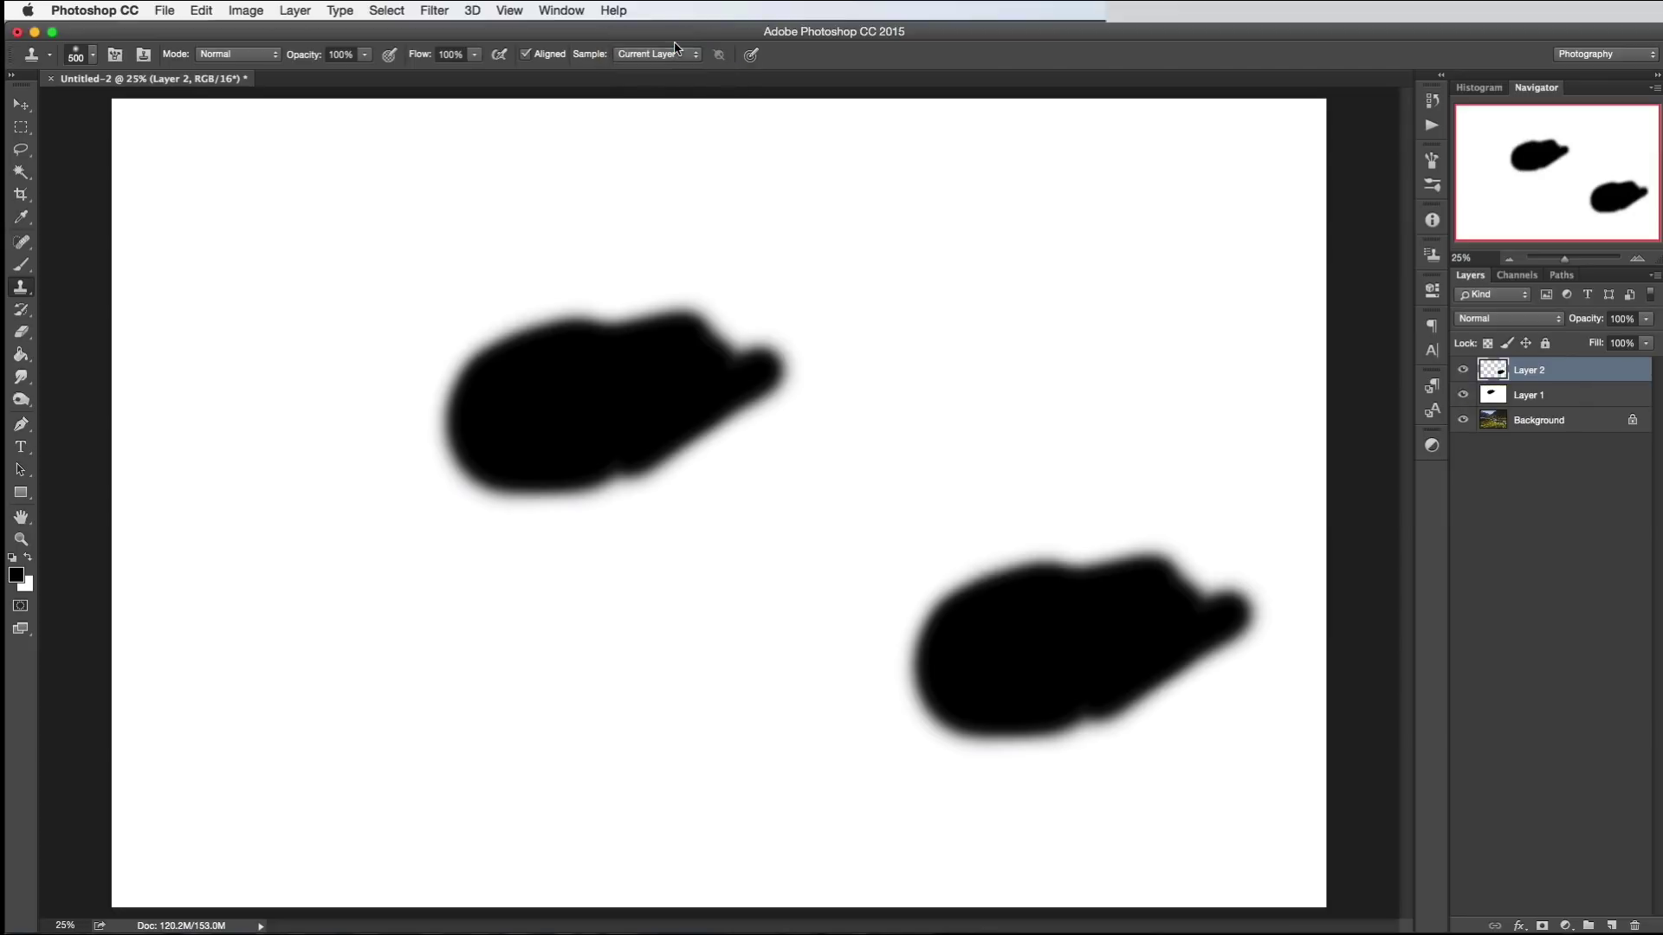
{"action": "left_click", "coordinate": [641, 339], "text": "alt"}
{"action": "mouse_move", "coordinate": [839, 312]}
{"action": "left_mouse_down"}
{"action": "mouse_move", "coordinate": [1008, 259]}
{"action": "mouse_move", "coordinate": [985, 322]}
{"action": "mouse_move", "coordinate": [959, 272]}
{"action": "mouse_move", "coordinate": [1084, 266]}
{"action": "mouse_move", "coordinate": [1026, 262]}
{"action": "mouse_move", "coordinate": [1103, 292]}
{"action": "mouse_move", "coordinate": [1077, 233]}
{"action": "mouse_move", "coordinate": [1031, 315]}
{"action": "mouse_move", "coordinate": [1125, 284]}
{"action": "mouse_move", "coordinate": [1169, 316]}
{"action": "mouse_move", "coordinate": [1056, 254]}
{"action": "mouse_move", "coordinate": [1098, 251]}
{"action": "mouse_move", "coordinate": [1133, 280]}
{"action": "mouse_move", "coordinate": [1147, 240]}
{"action": "mouse_move", "coordinate": [1105, 304]}
{"action": "mouse_move", "coordinate": [1005, 288]}
{"action": "mouse_move", "coordinate": [1084, 309]}
{"action": "mouse_move", "coordinate": [1068, 353]}
{"action": "mouse_move", "coordinate": [1054, 268]}
{"action": "left_mouse_up"}
Step: Try Current & Below and All Layers sampling, then add empty Layers 3 and 4
{"action": "left_click", "coordinate": [671, 54]}
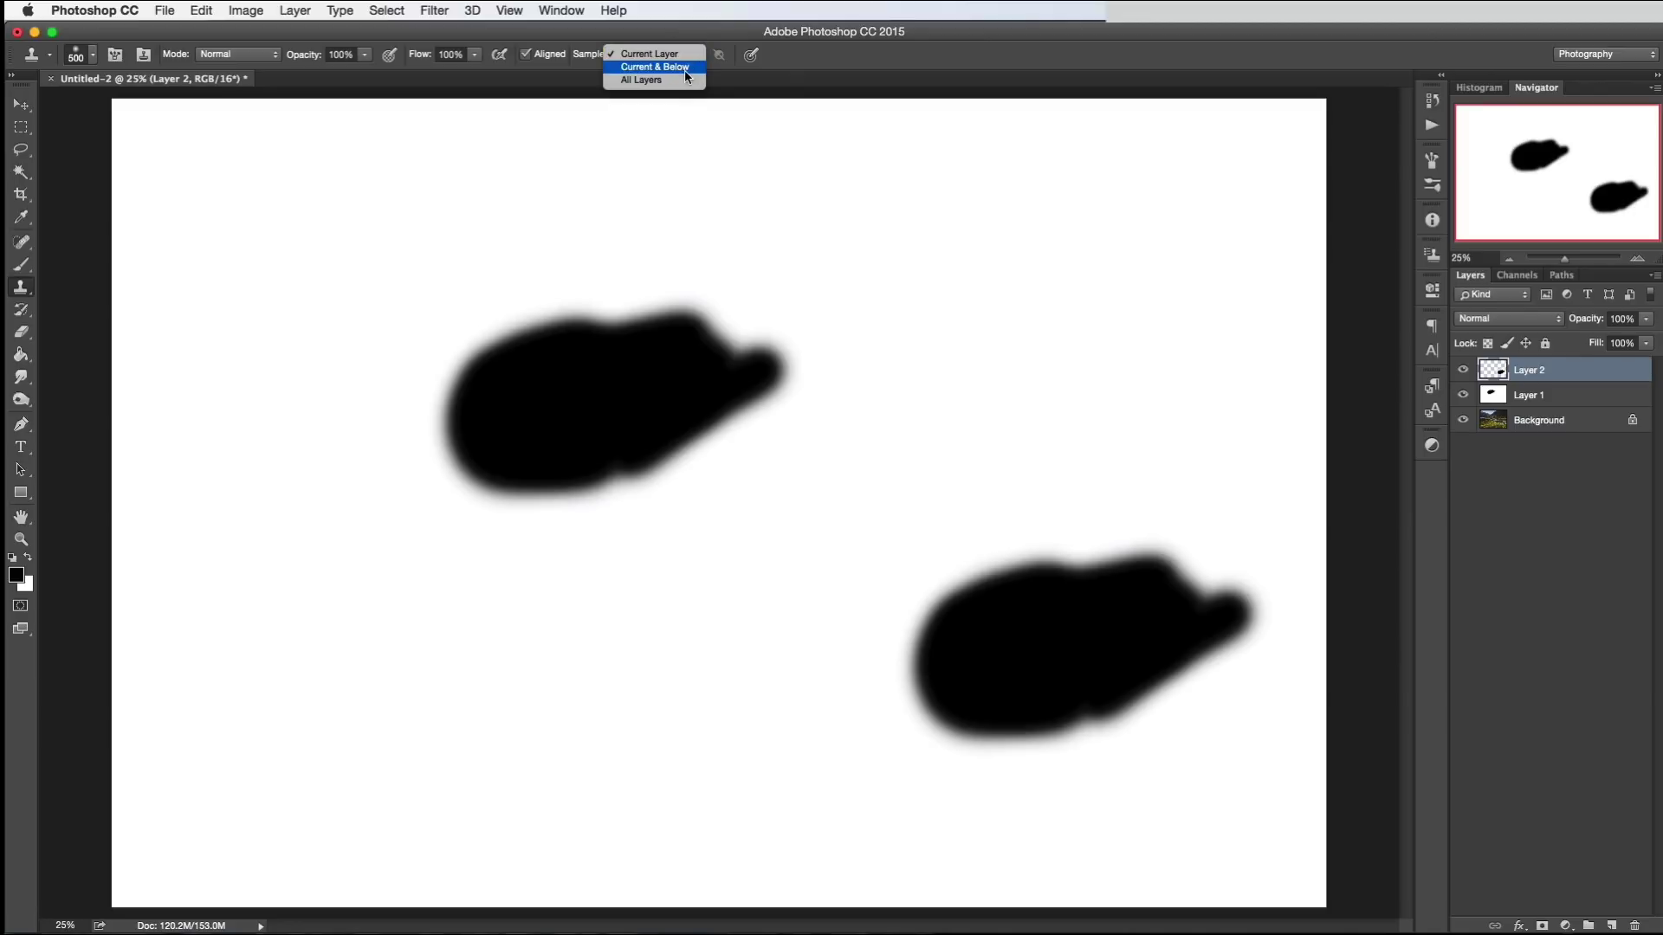
{"action": "left_click", "coordinate": [684, 68]}
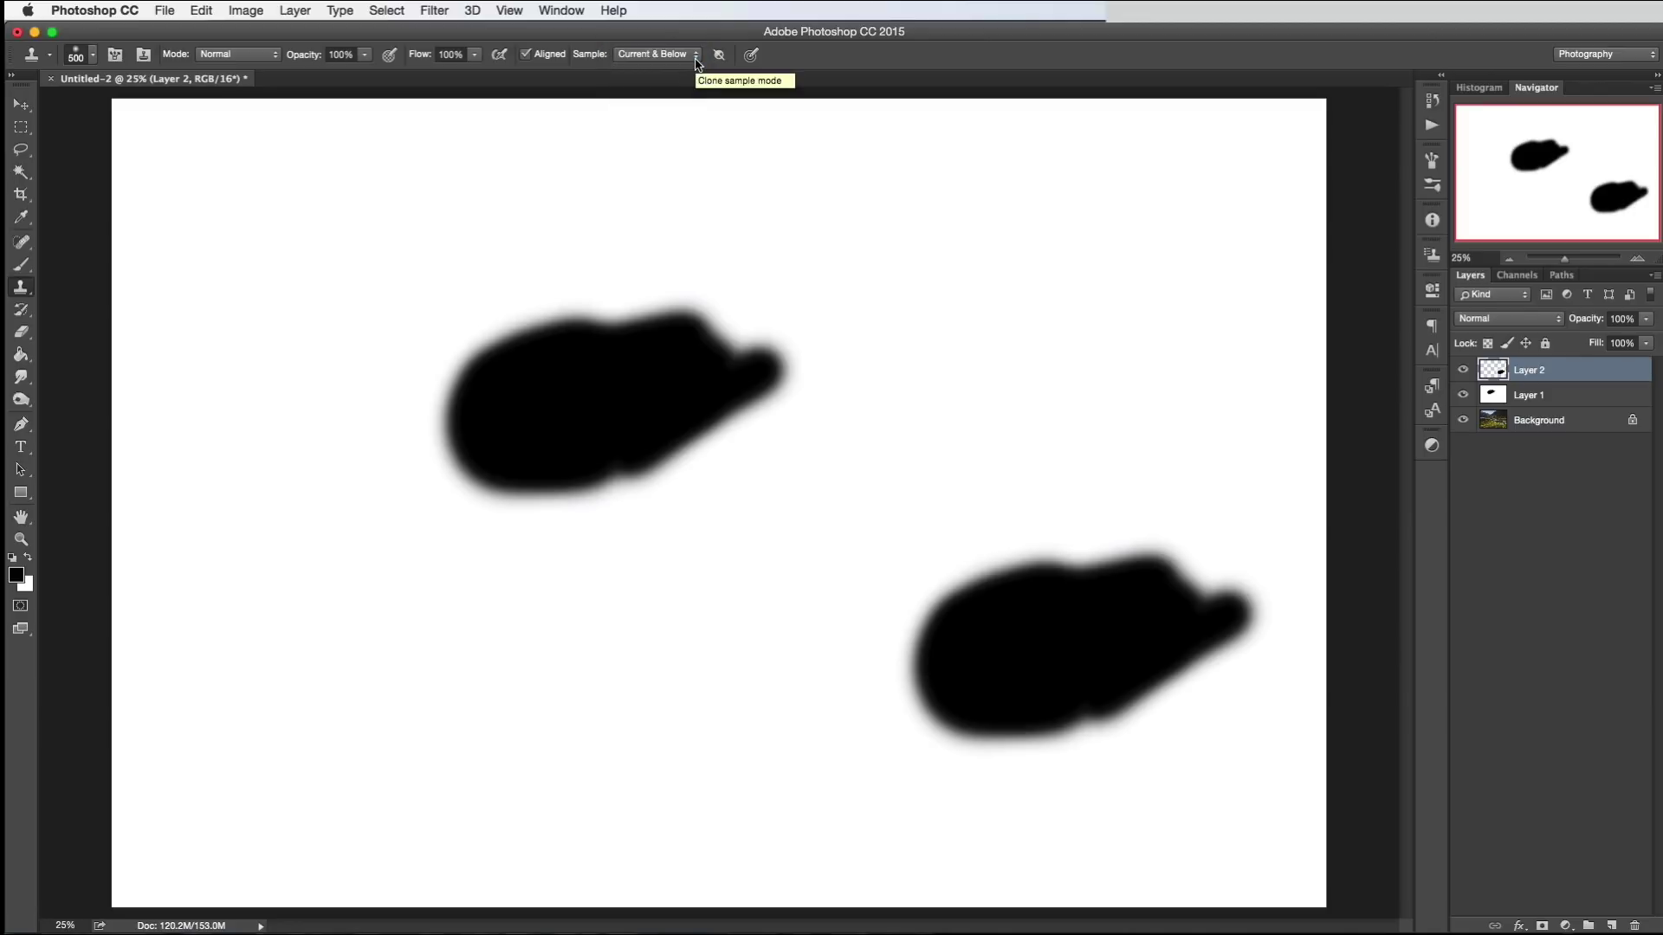
{"action": "left_click", "coordinate": [696, 60]}
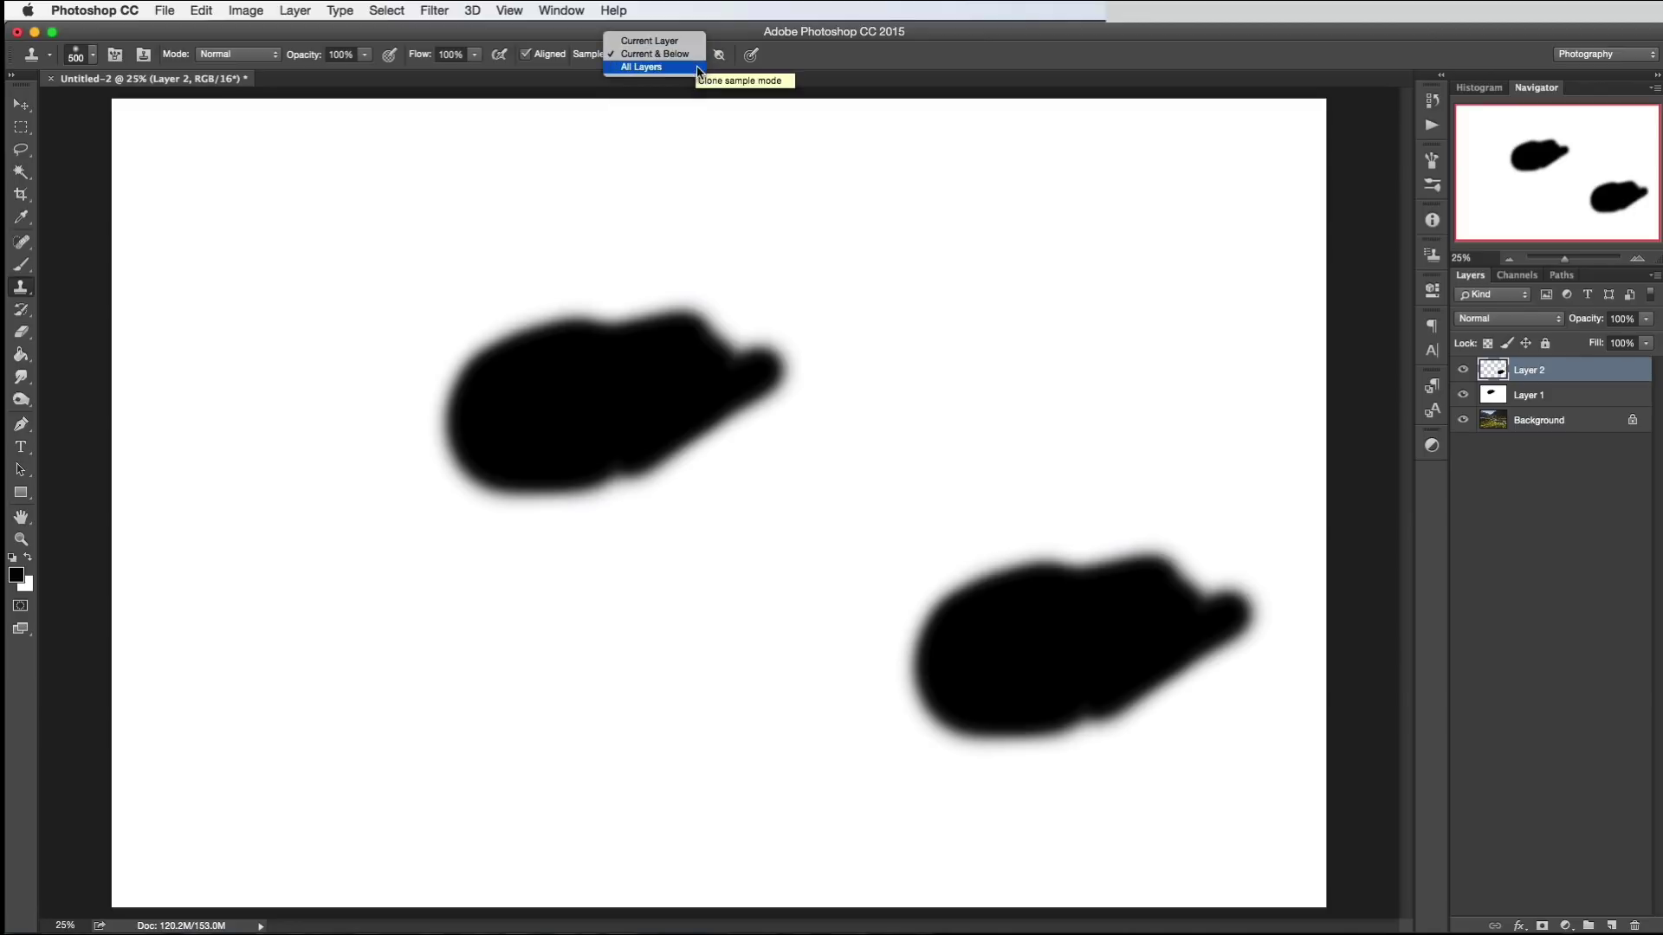
{"action": "left_click", "coordinate": [652, 68]}
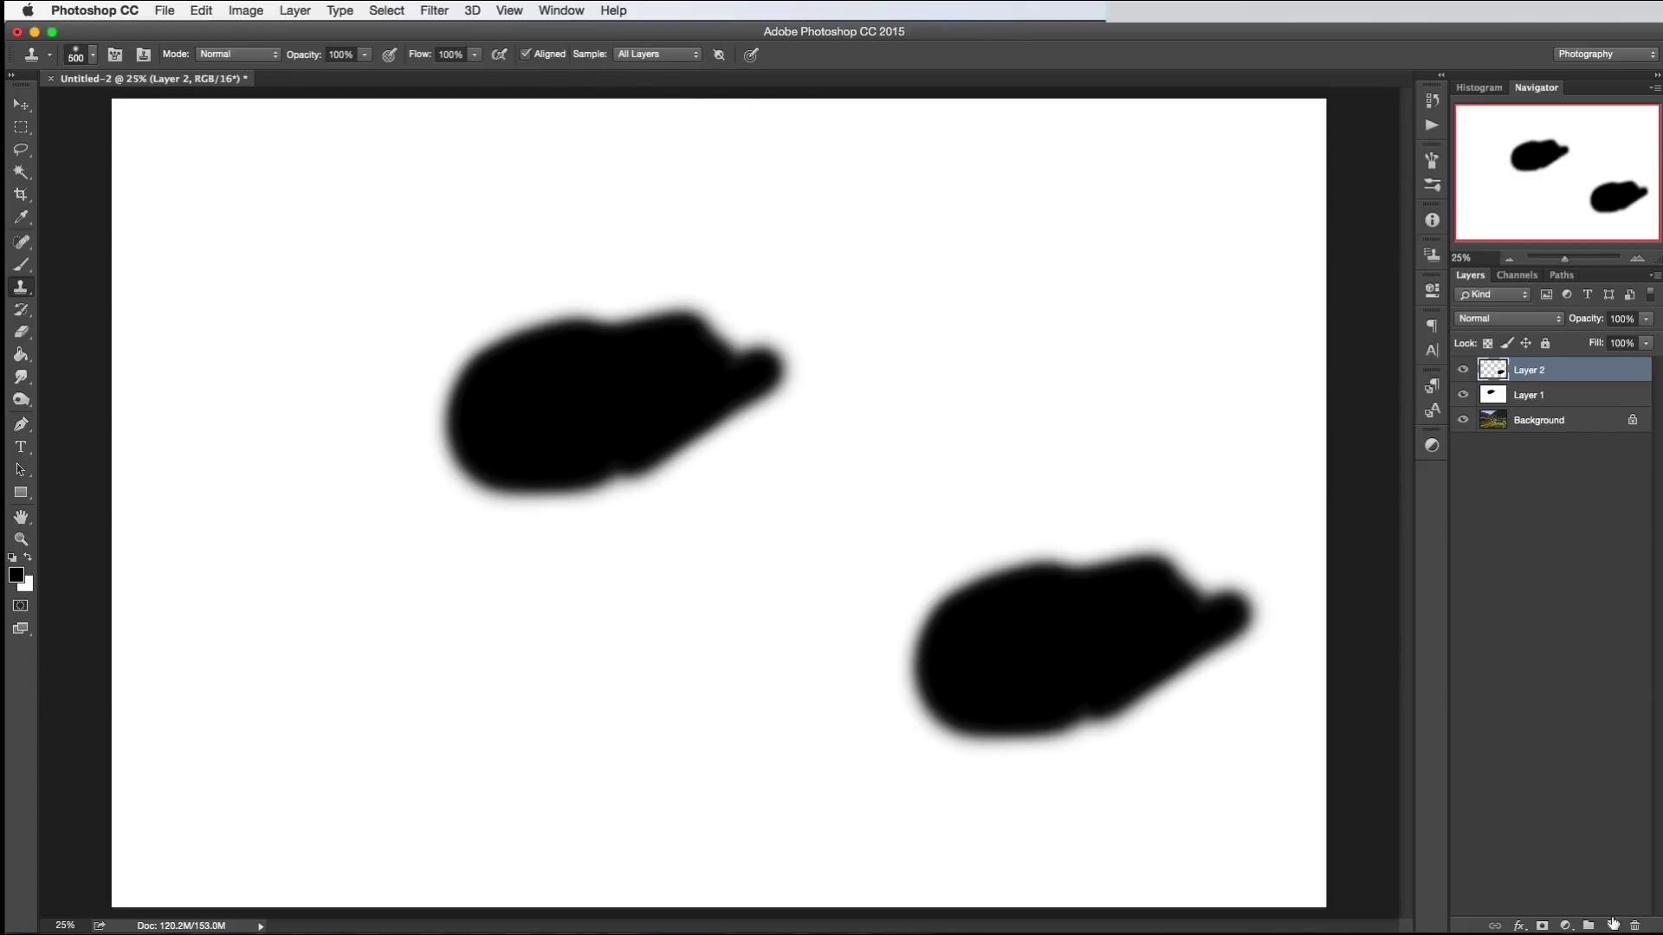
{"action": "left_click", "coordinate": [1613, 925]}
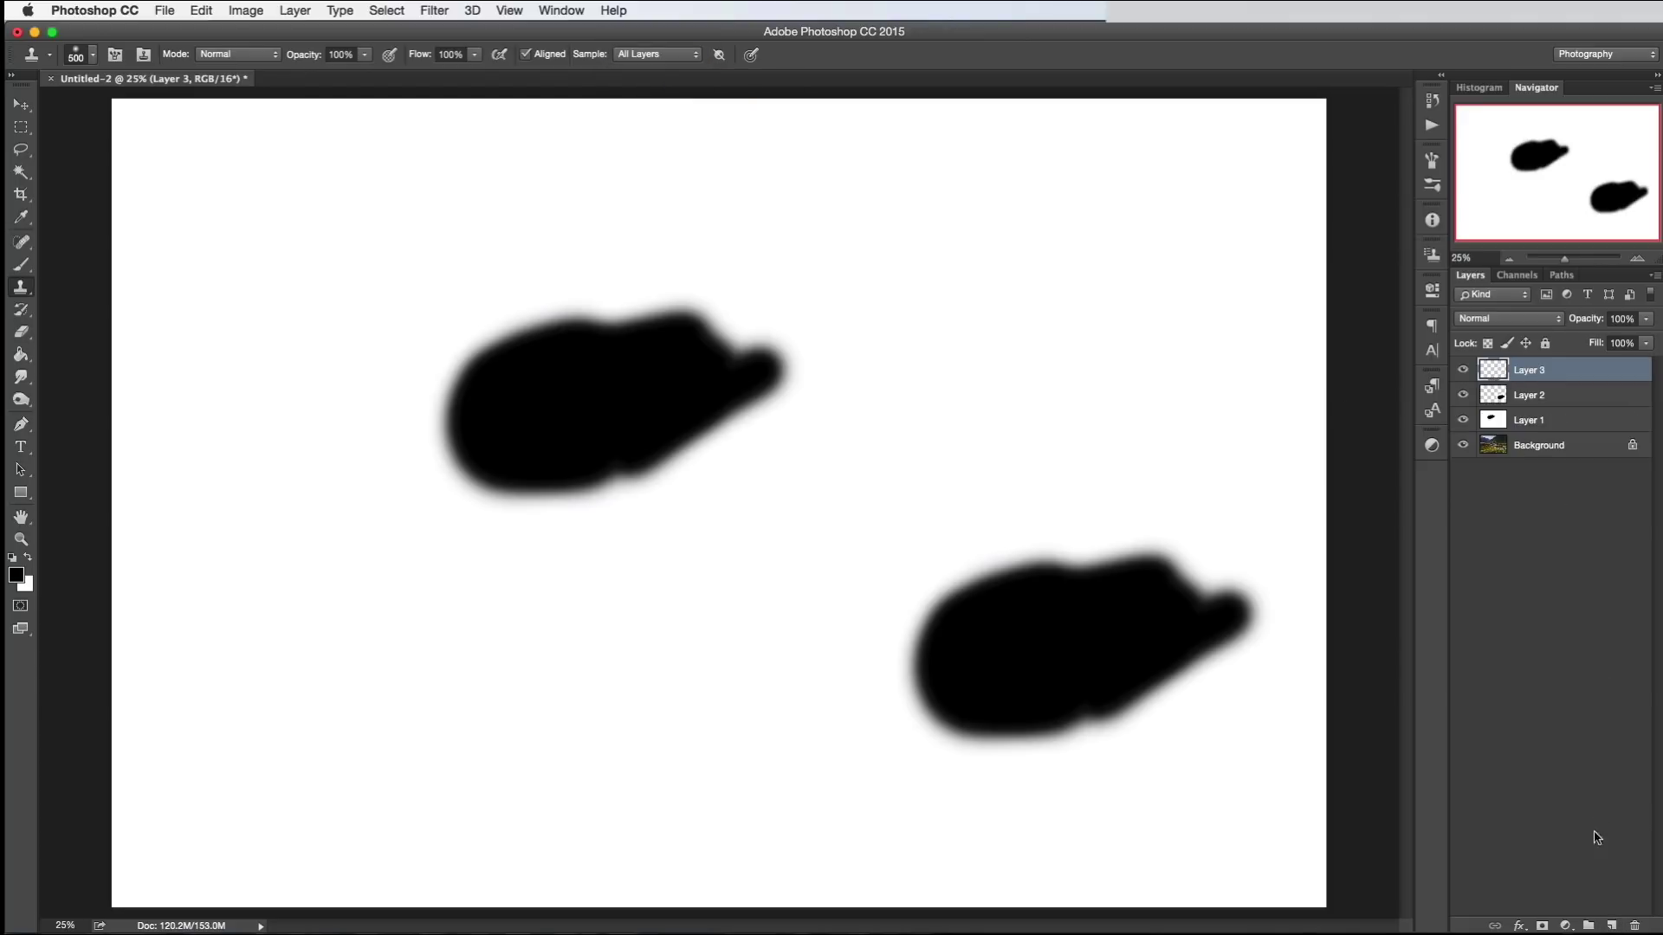
{"action": "left_click", "coordinate": [1611, 925]}
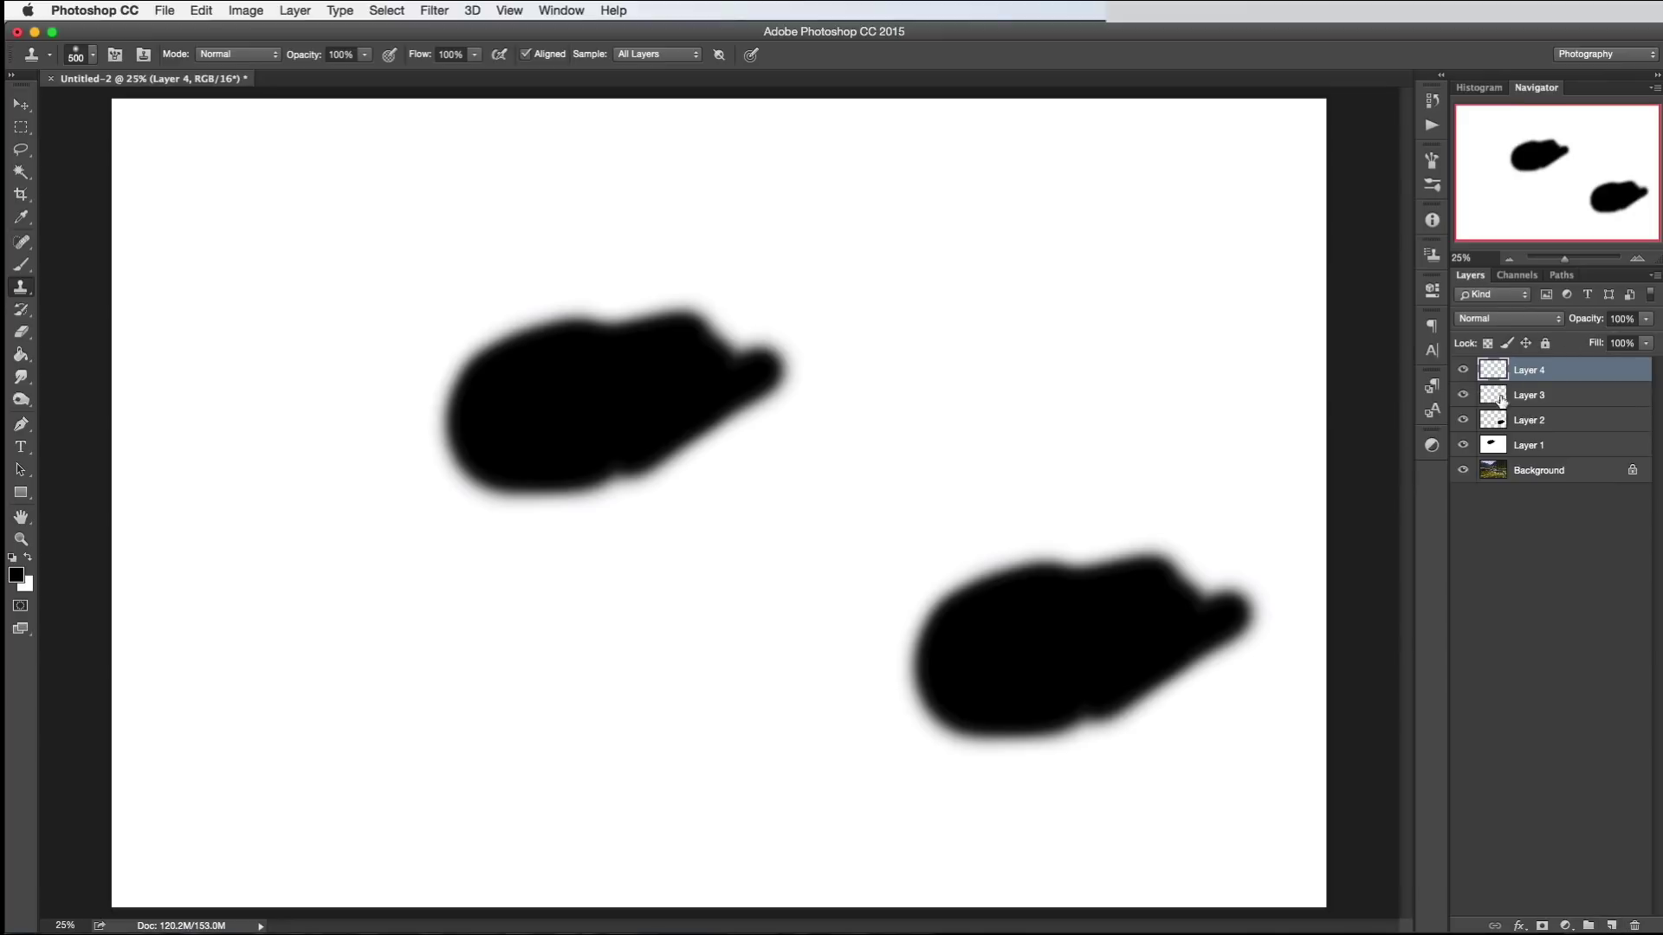
Step: Test and undo a clone dab on Layer 2, set sampling to Current & Below, and select Layer 1
{"action": "left_click", "coordinate": [1488, 419]}
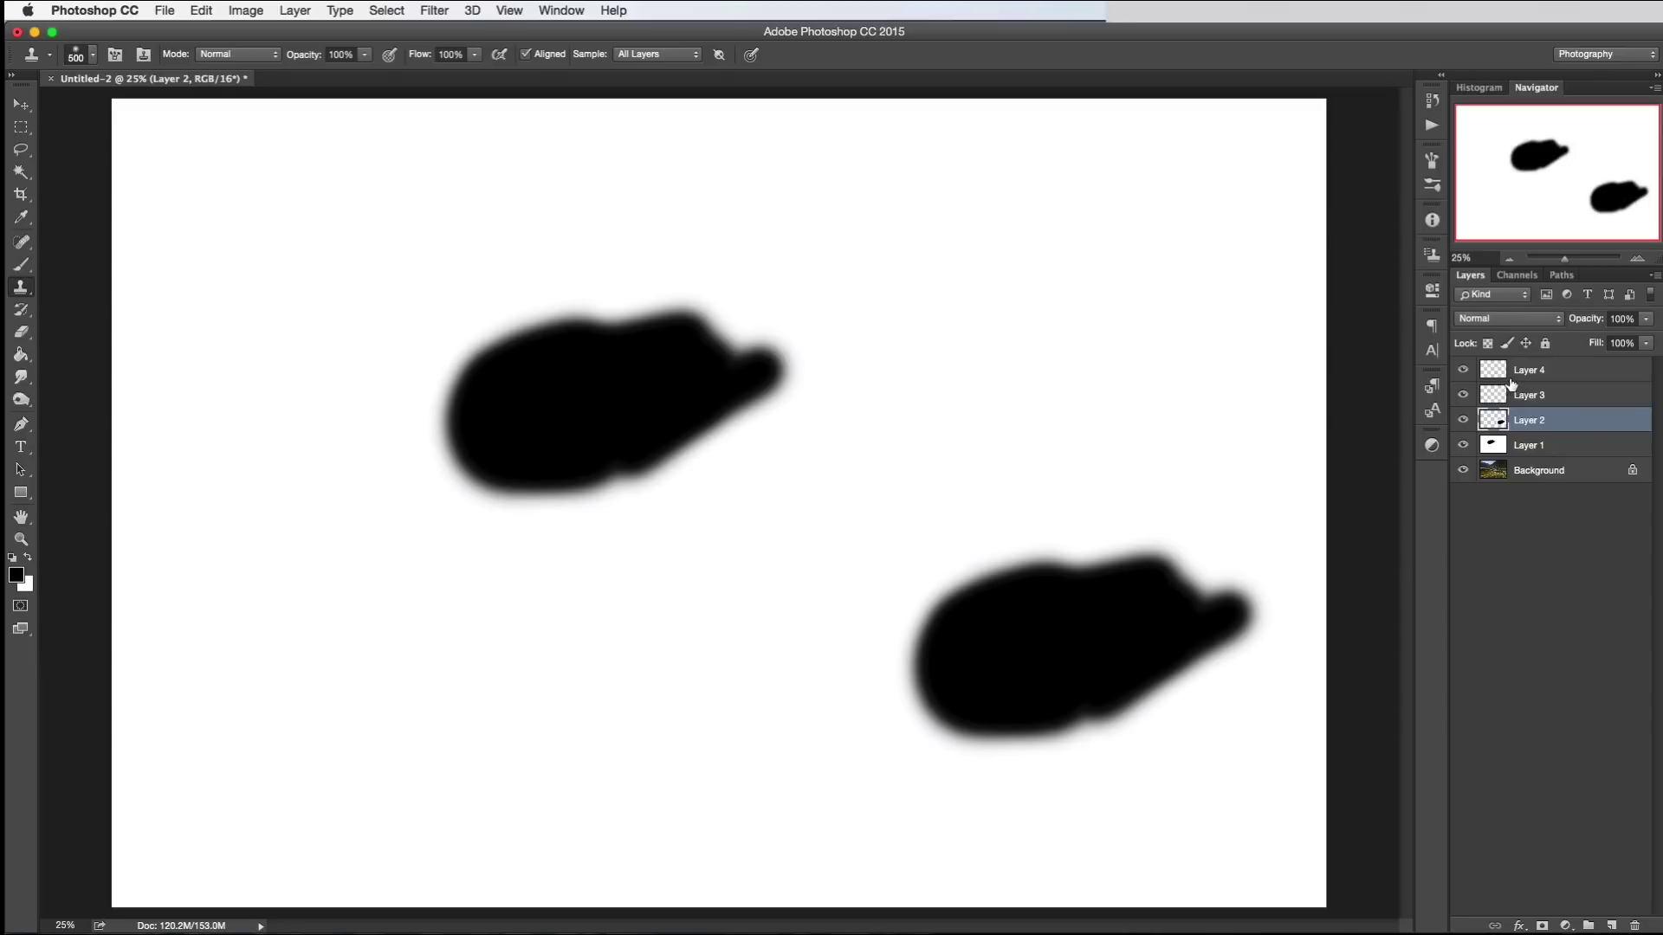
{"action": "left_click", "coordinate": [599, 420]}
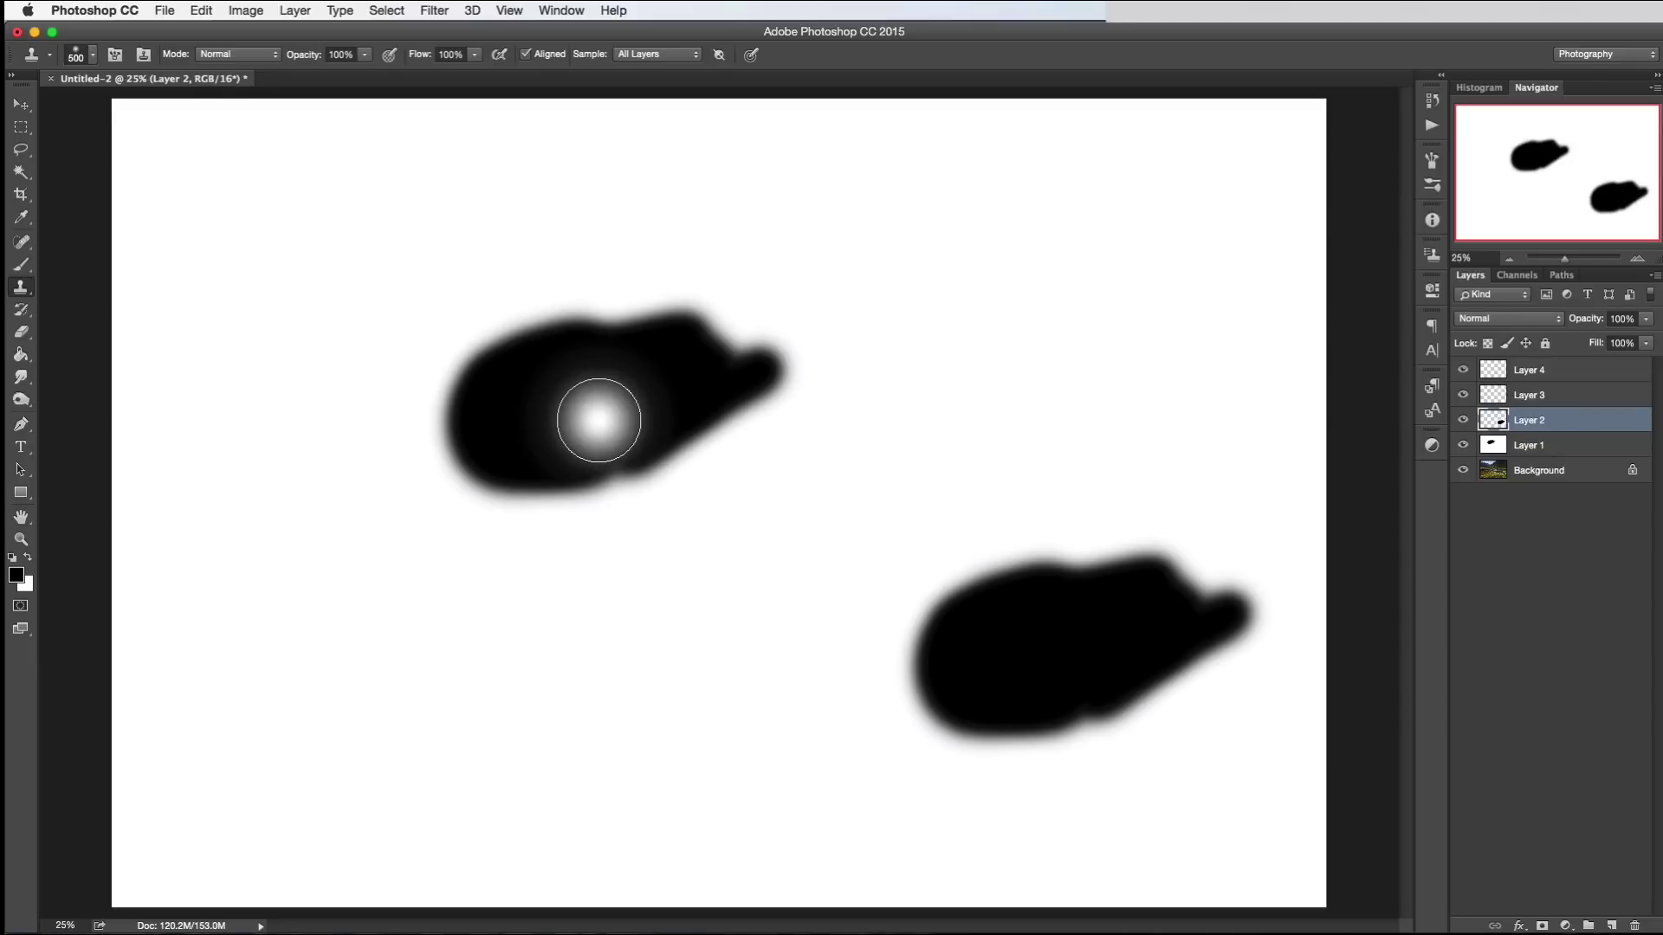
{"action": "key", "text": "super+z"}
{"action": "left_click", "coordinate": [666, 55]}
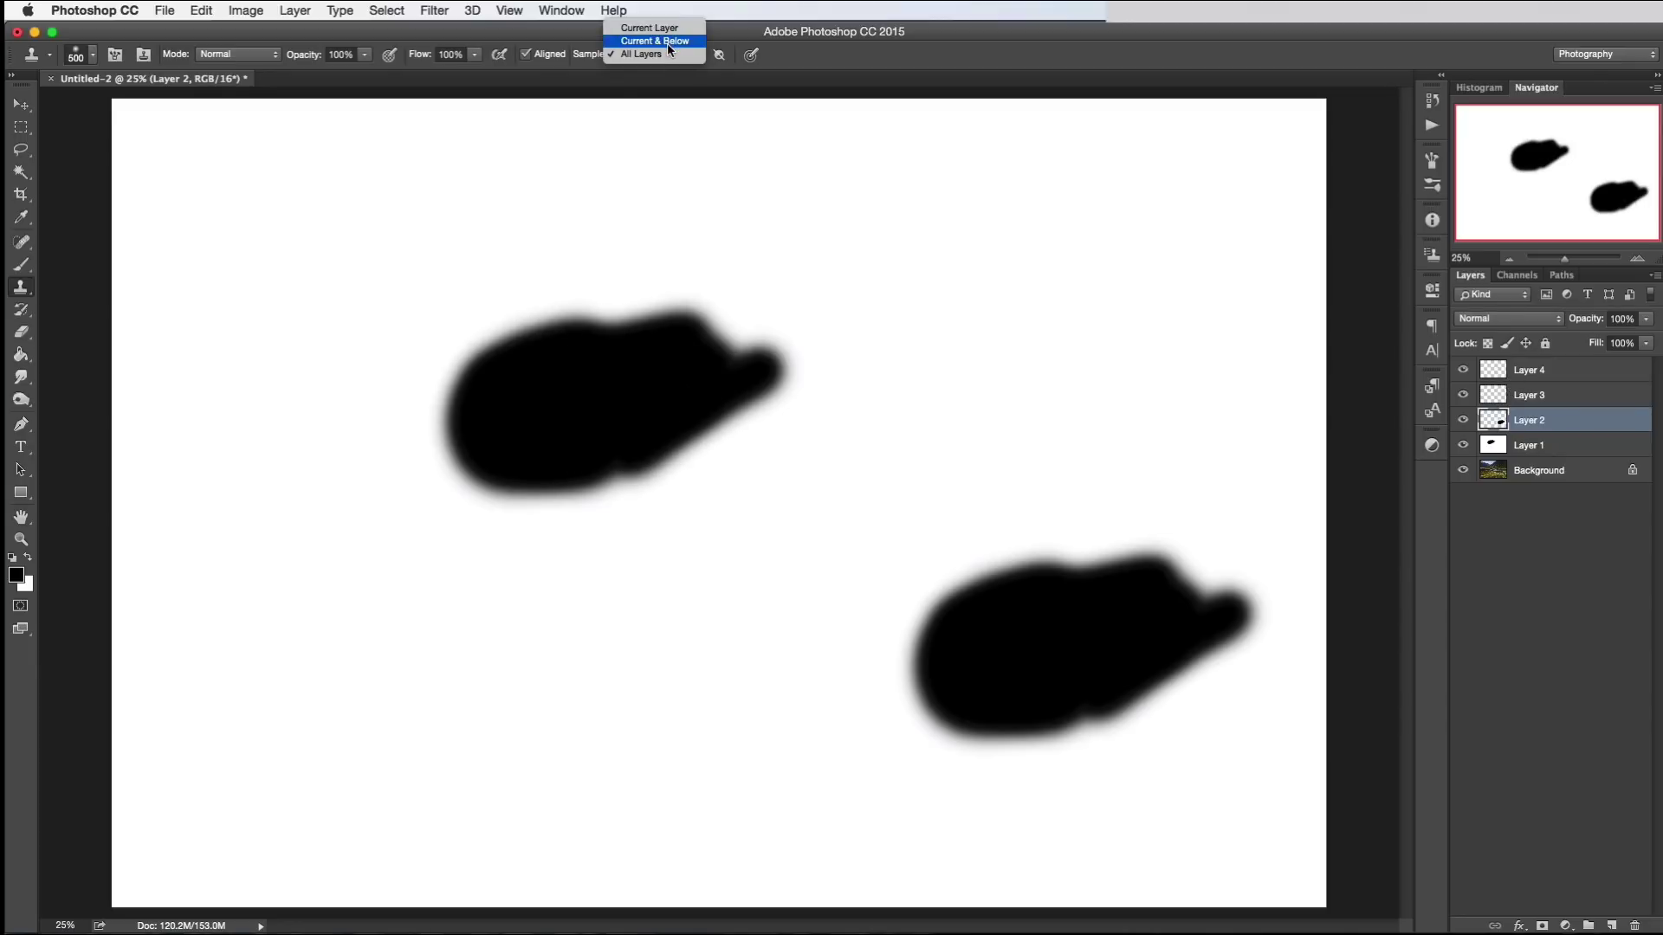
{"action": "left_click", "coordinate": [668, 43]}
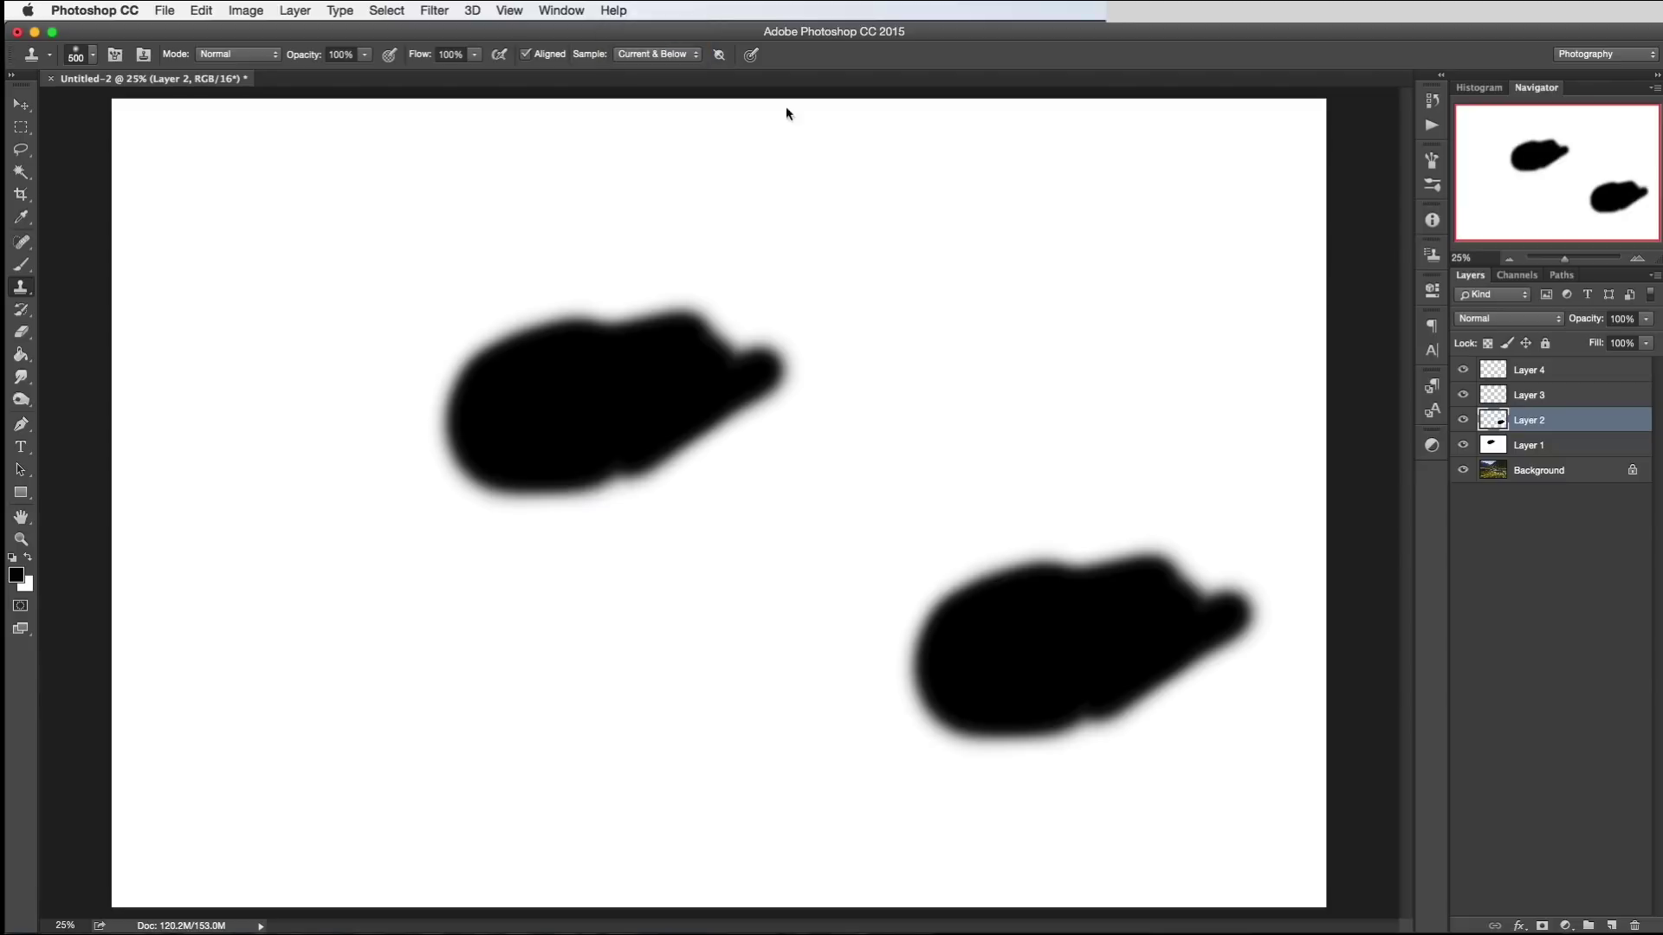
{"action": "left_click", "coordinate": [1499, 447]}
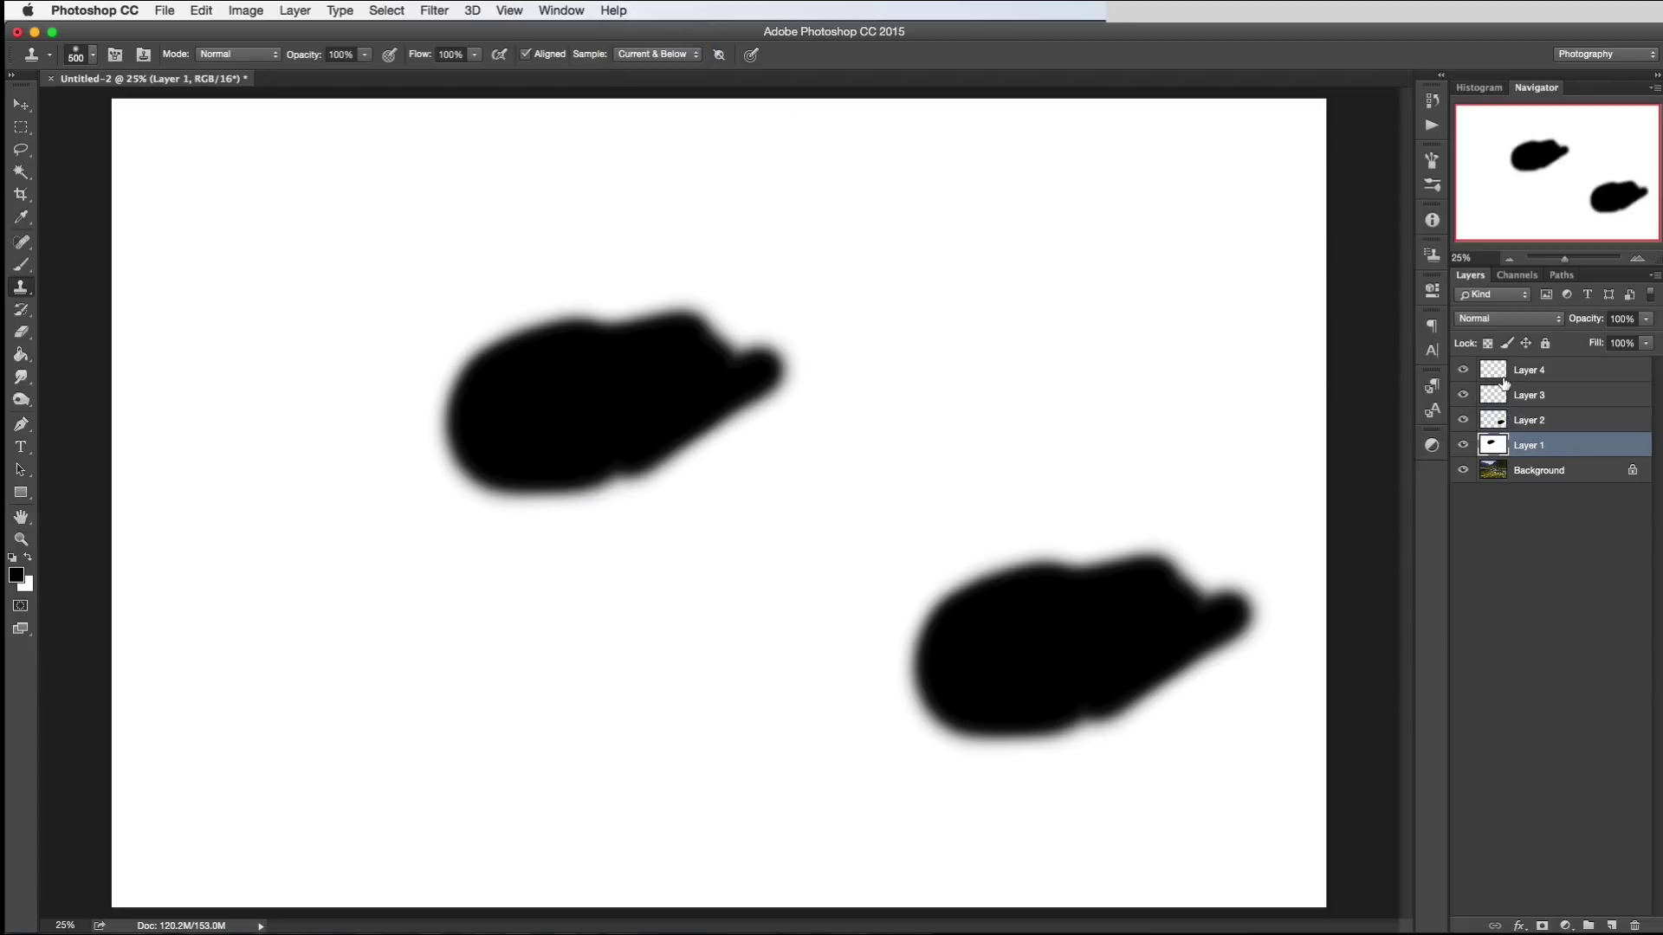
Step: Delete Layers 1 through 4 and add a new empty layer above the landscape photo
{"action": "left_click", "coordinate": [1506, 383], "text": "shift"}
{"action": "left_click_drag", "start_coordinate": [1604, 423], "coordinate": [1633, 924]}
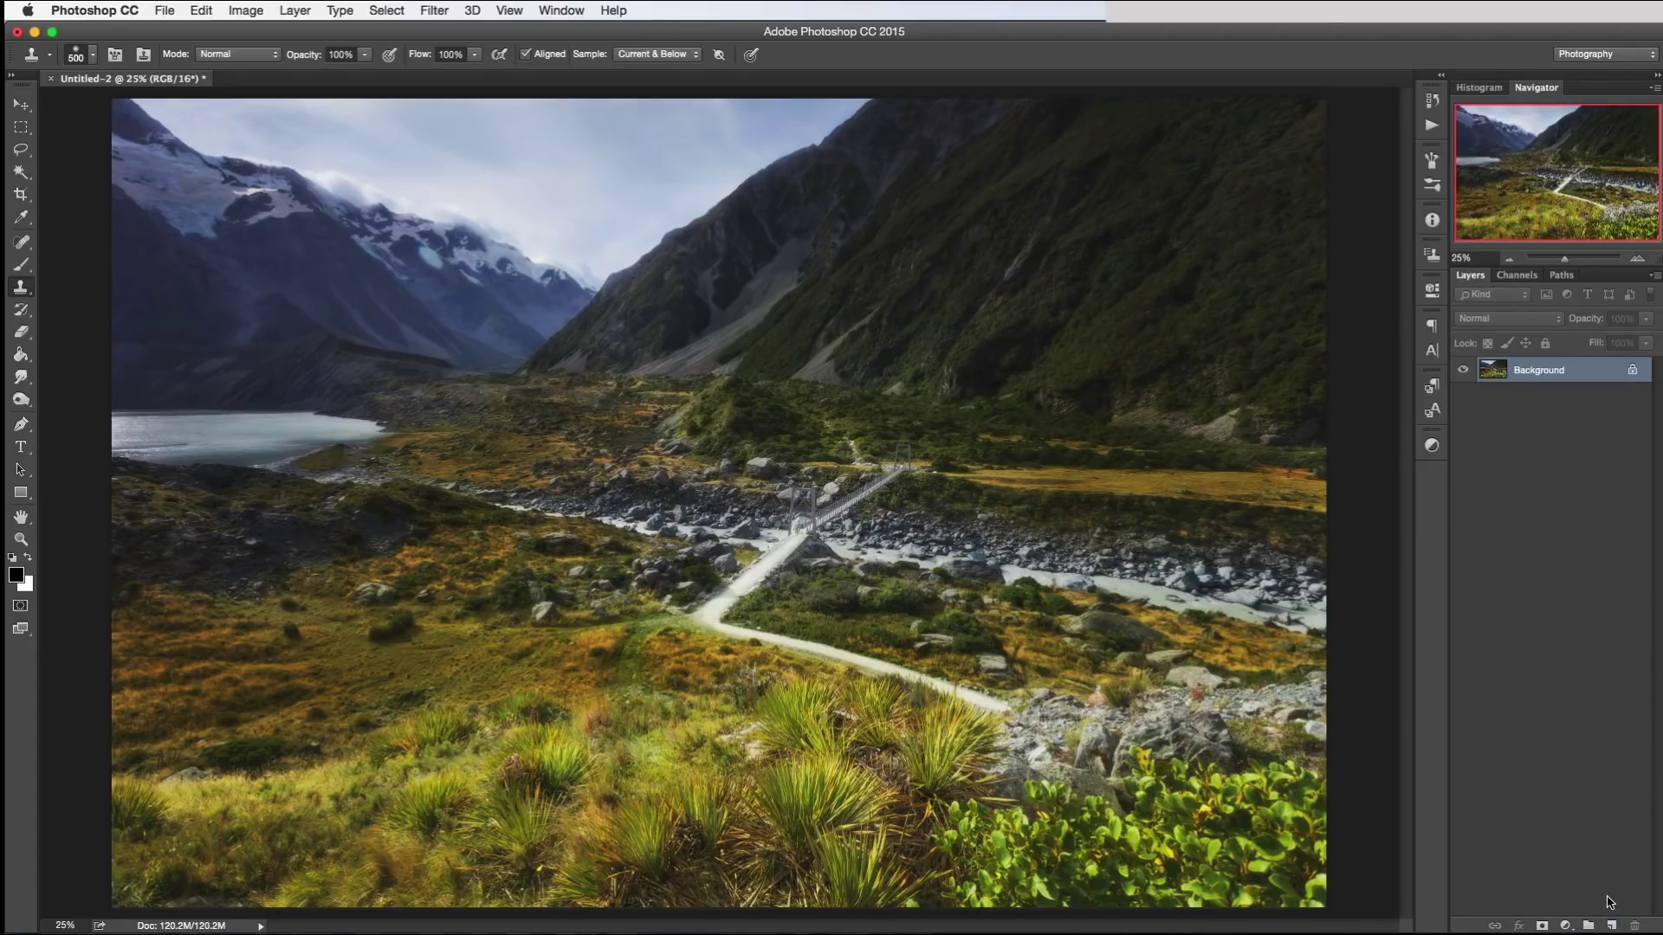
{"action": "left_click", "coordinate": [1610, 925]}
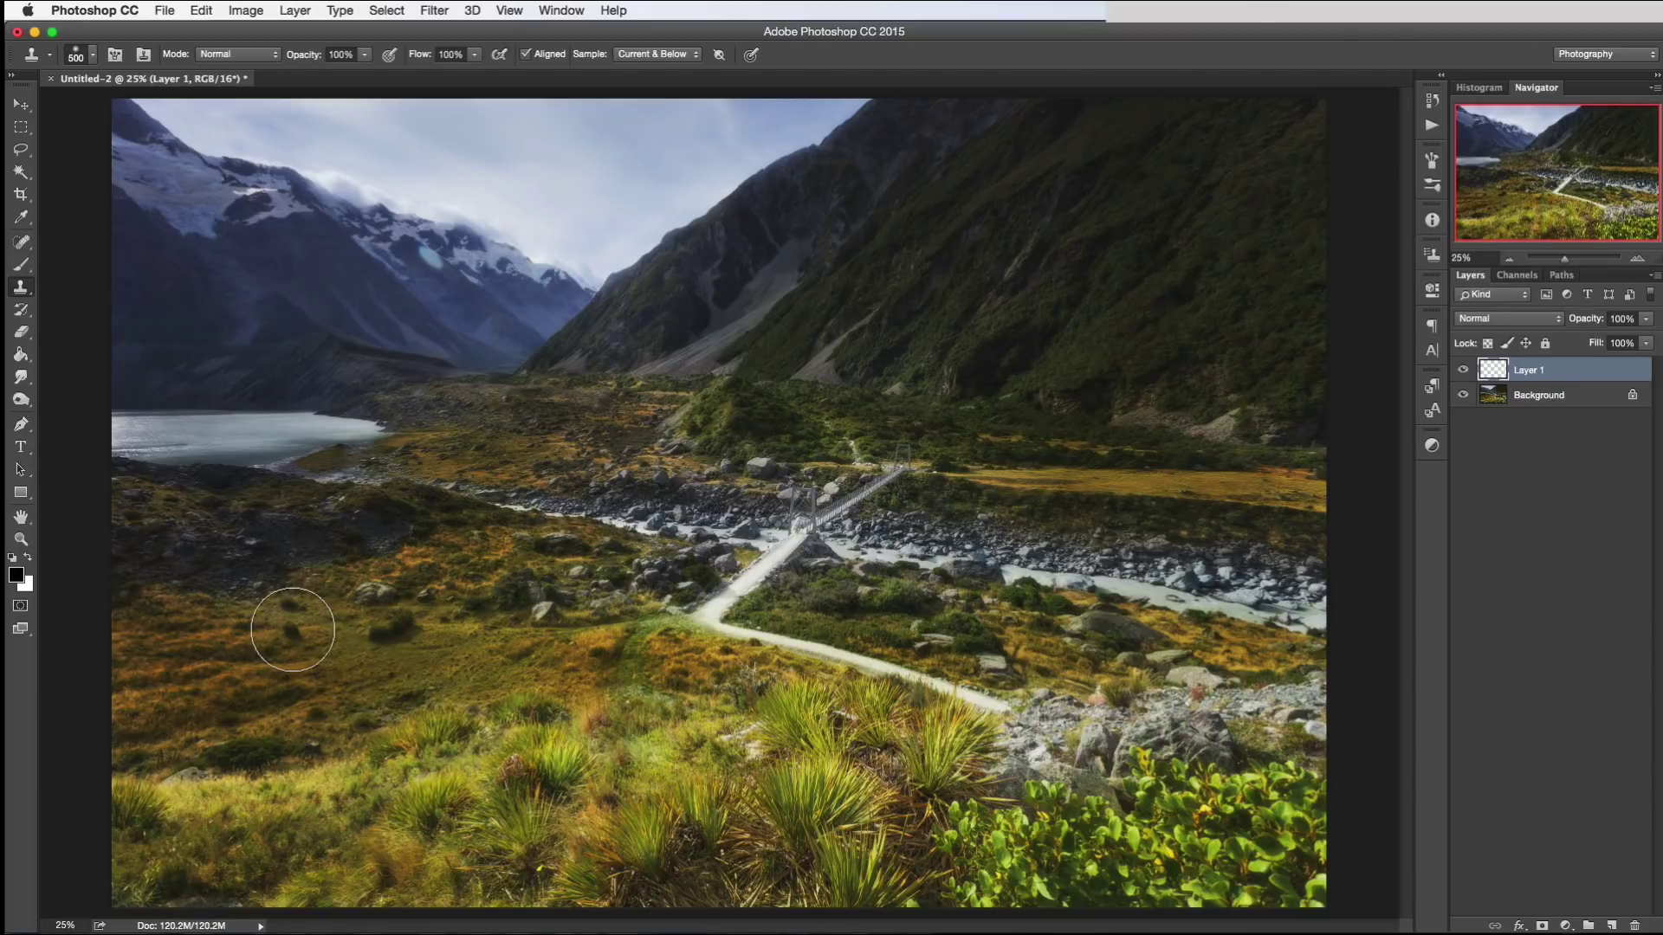
Step: Zoom in on the grassy slope with the bush and set the clone brush to 250 px
{"action": "key", "text": "bracketright"}
{"action": "key", "text": "bracketright"}
{"action": "key", "text": "bracketright"}
{"action": "key", "text": "bracketright"}
{"action": "left_click", "coordinate": [1637, 258]}
{"action": "left_click", "coordinate": [1637, 258]}
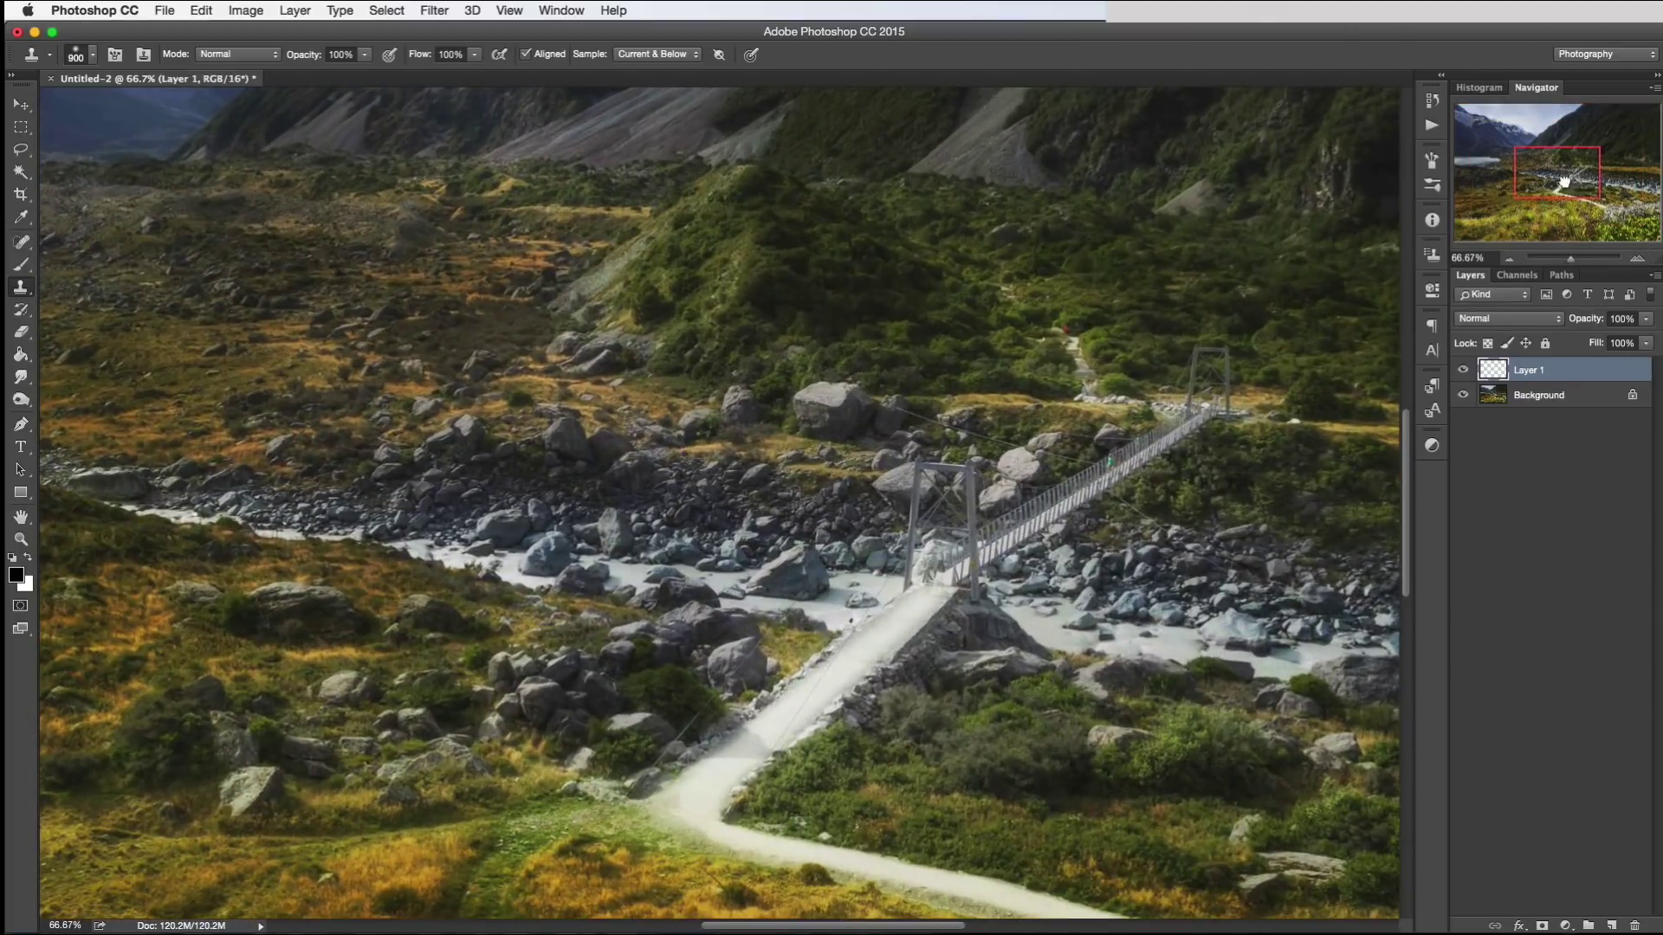
{"action": "left_click_drag", "start_coordinate": [1559, 177], "coordinate": [1498, 192]}
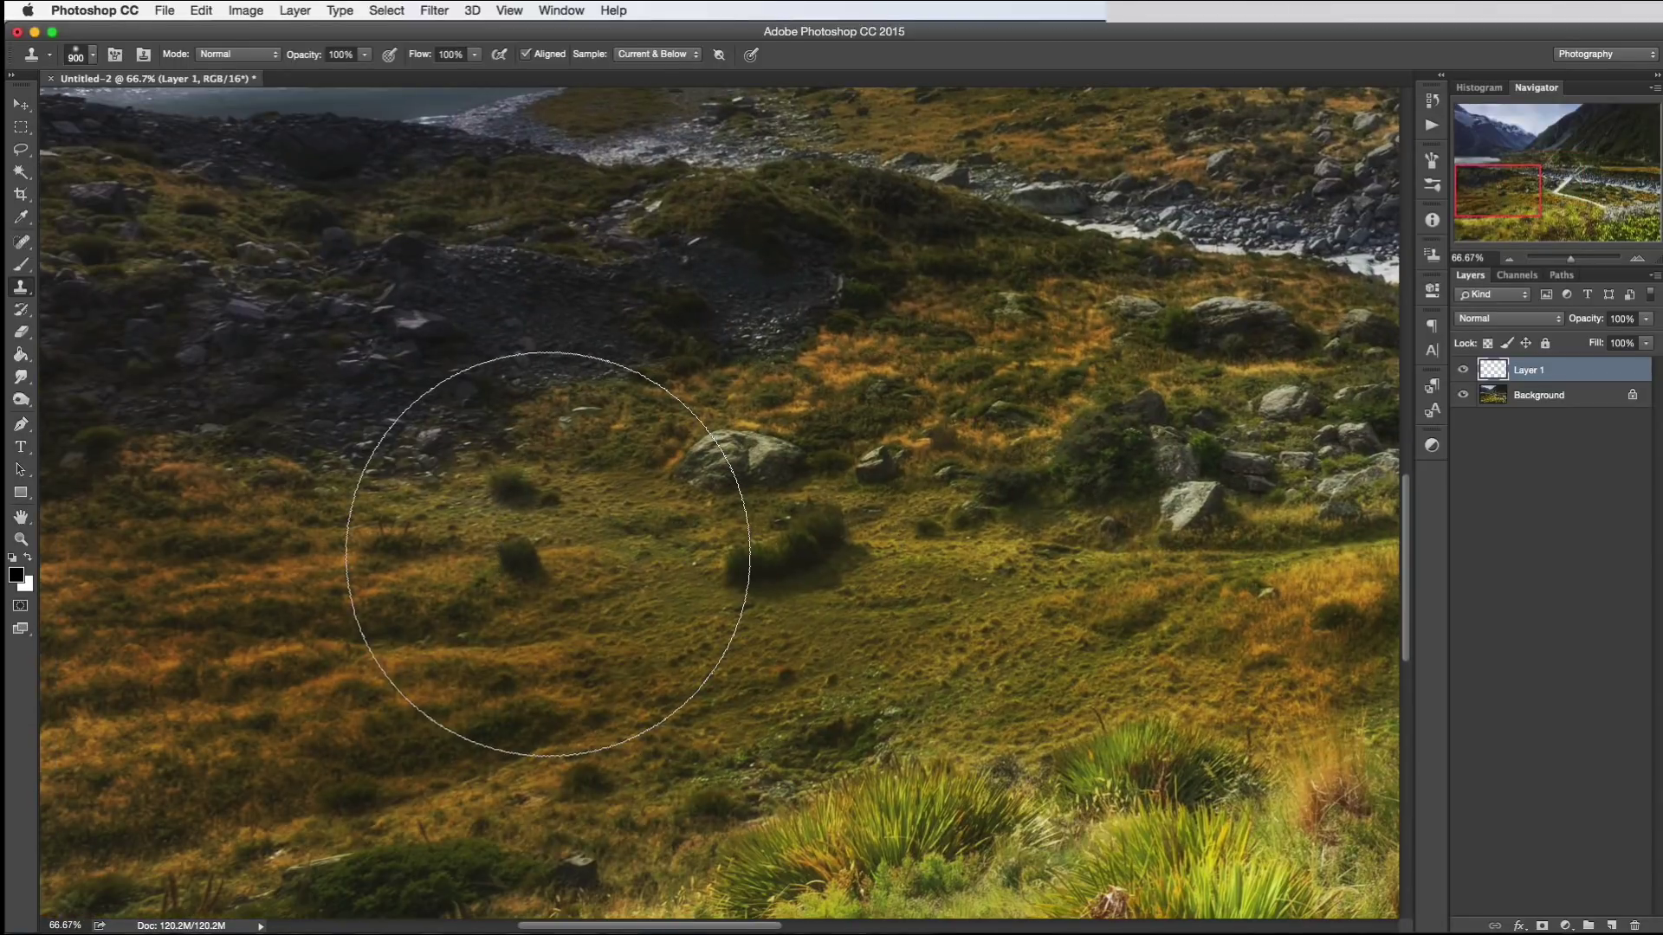
{"action": "key", "text": "bracketleft"}
{"action": "key", "text": "bracketleft"}
{"action": "key", "text": "bracketleft"}
{"action": "key", "text": "bracketleft"}
{"action": "key", "text": "bracketleft"}
{"action": "key", "text": "bracketleft"}
{"action": "key", "text": "bracketleft"}
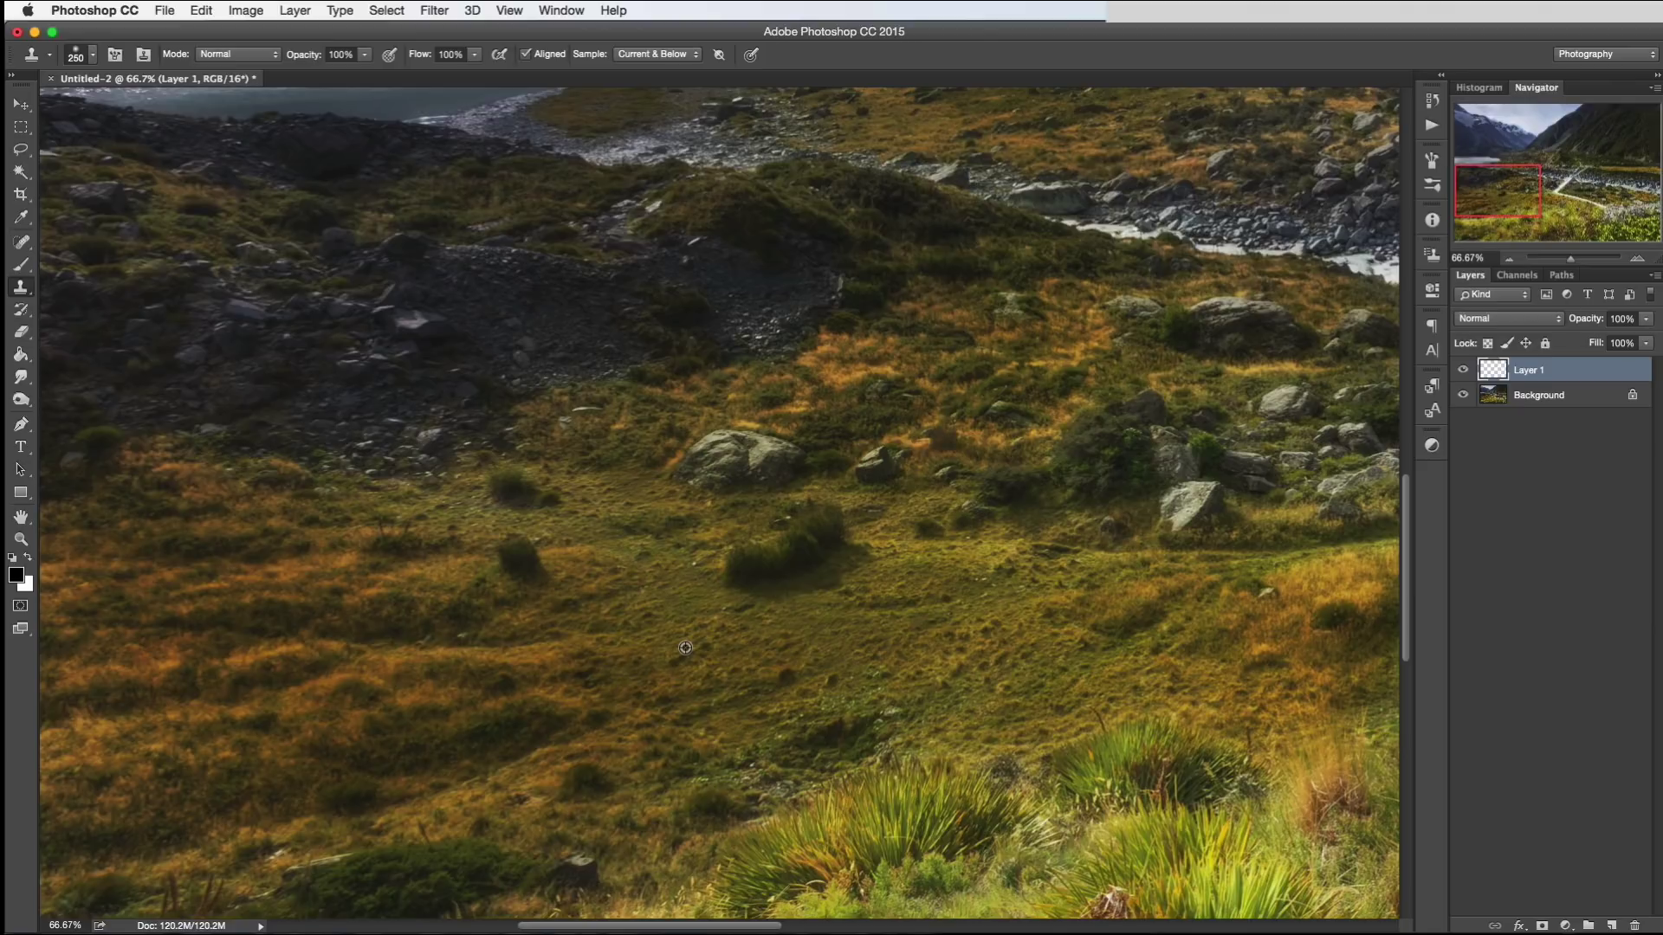
Step: Sample clean grass and clone it over the dark bush
{"action": "left_click", "coordinate": [685, 648], "text": "alt"}
{"action": "left_click_drag", "start_coordinate": [550, 580], "coordinate": [526, 561]}
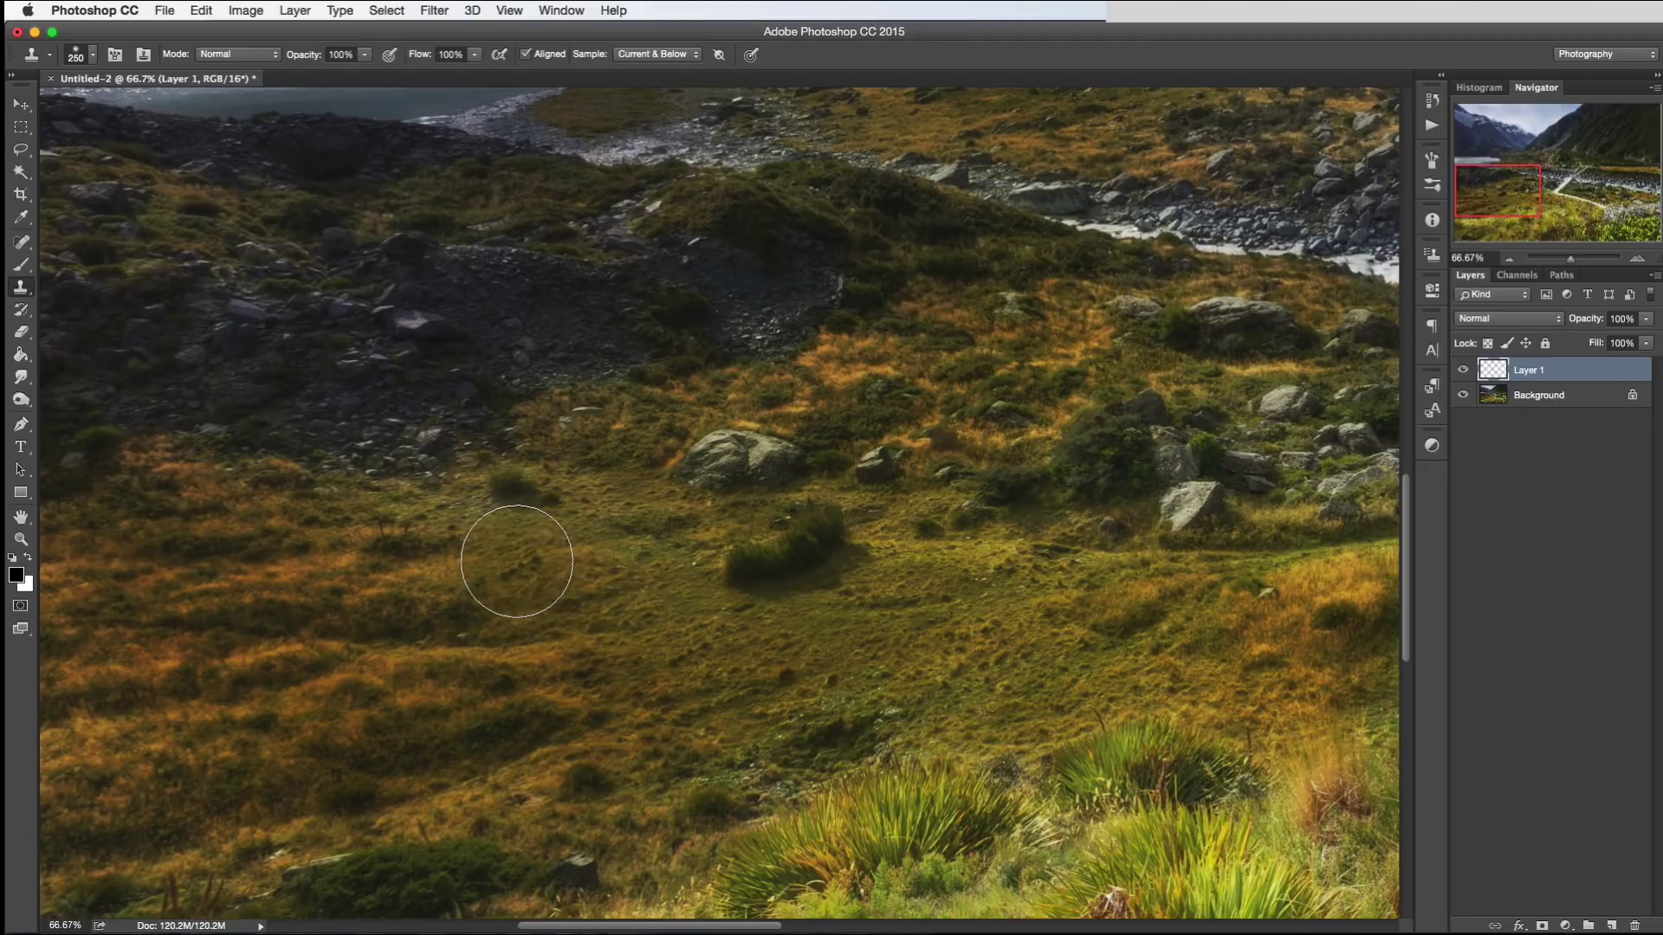
{"action": "left_click", "coordinate": [848, 778]}
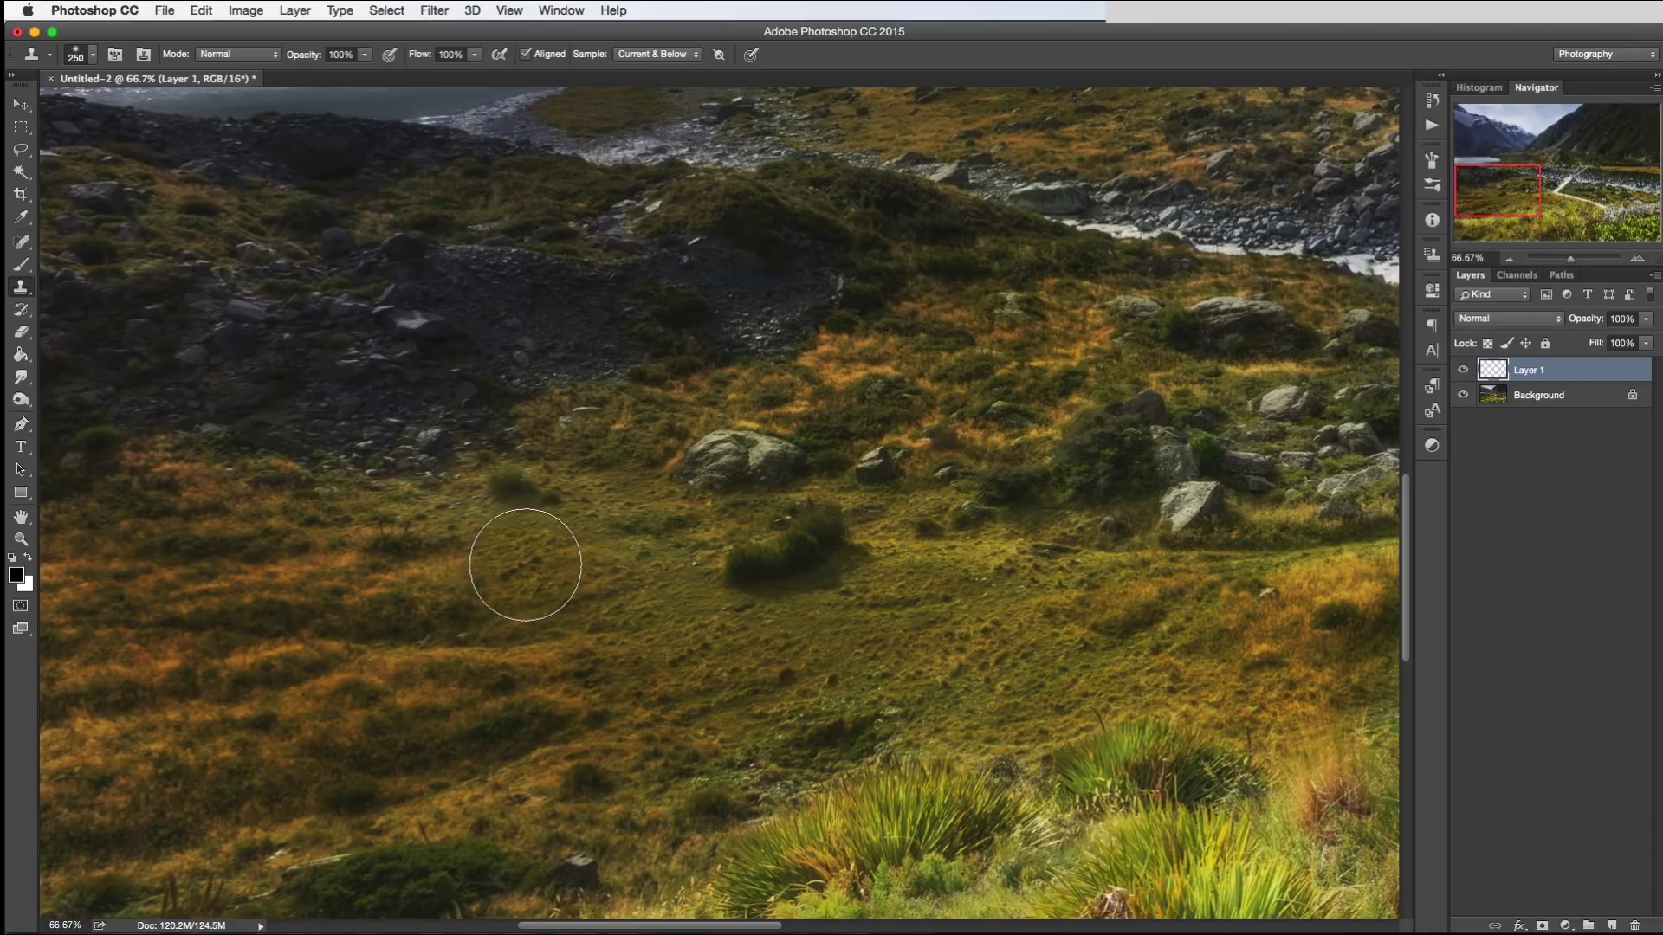
{"action": "left_click", "coordinate": [1464, 371]}
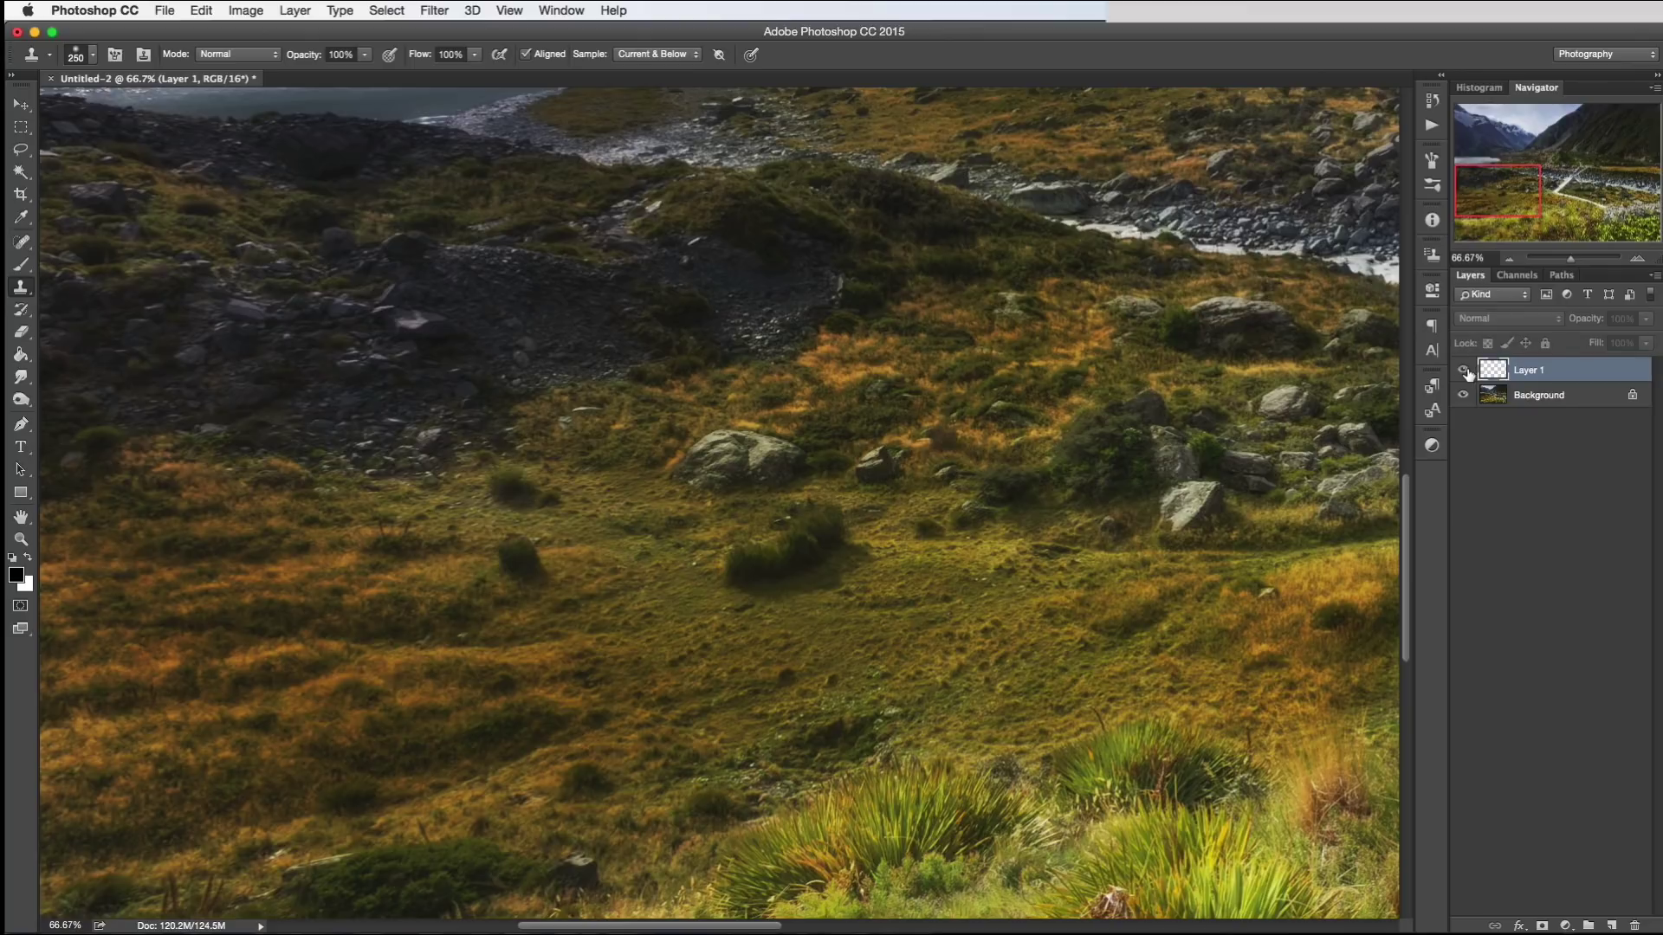
{"action": "left_click", "coordinate": [1463, 370]}
{"action": "left_click", "coordinate": [1464, 370]}
{"action": "left_click", "coordinate": [1464, 371]}
{"action": "left_click", "coordinate": [1464, 370]}
{"action": "left_click", "coordinate": [1464, 372]}
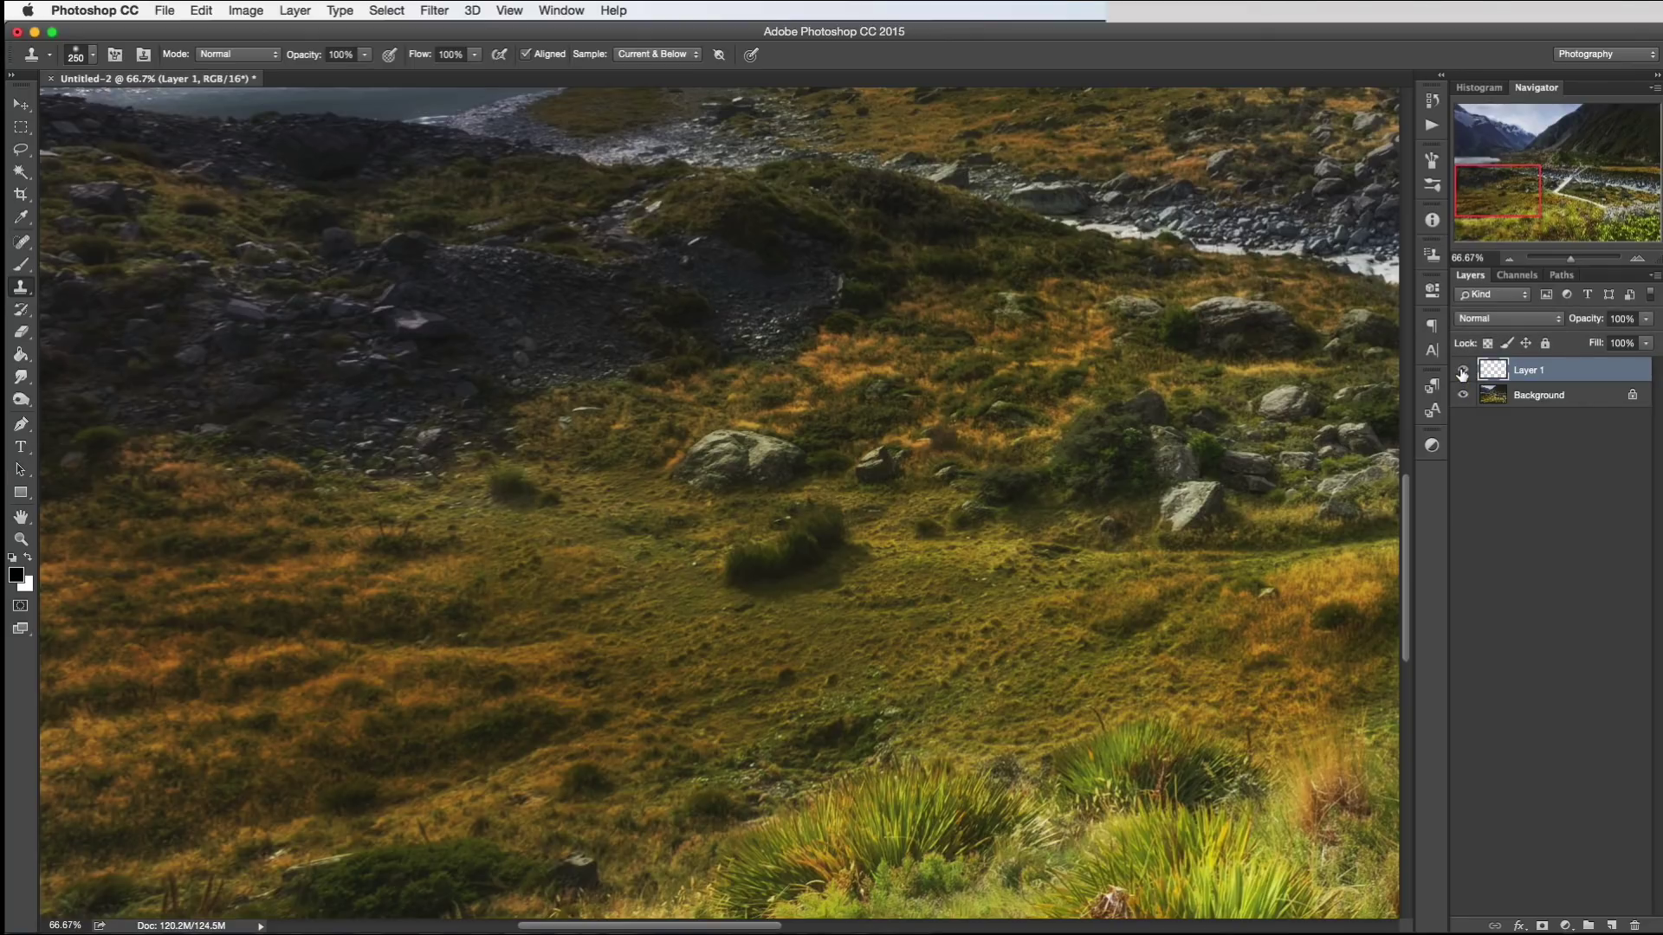